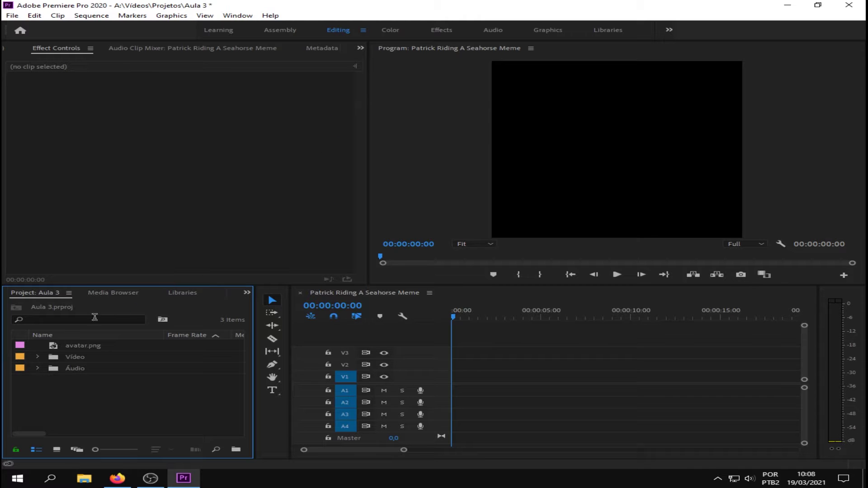
Place the Patrick Riding A Seahorse Meme clip from the Vídeo bin at the start of track V1 and mute audio track A1.
{"action": "left_click", "coordinate": [37, 357]}
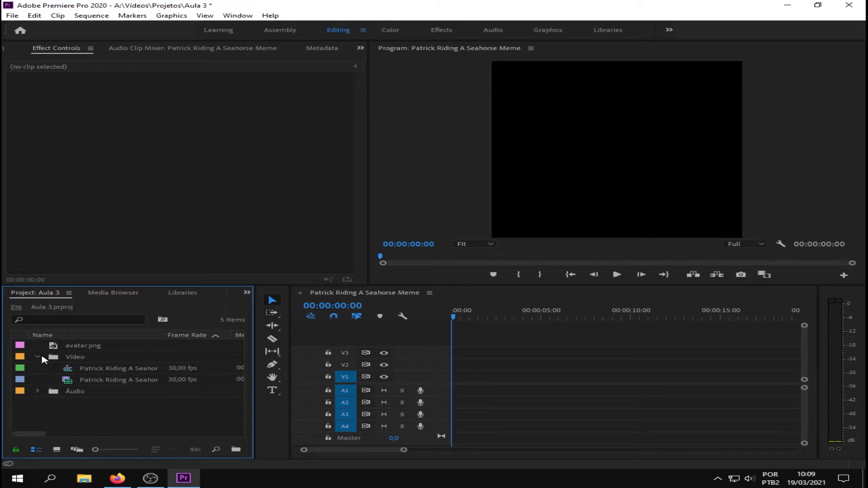
{"action": "left_click_drag", "start_coordinate": [100, 381], "coordinate": [443, 384]}
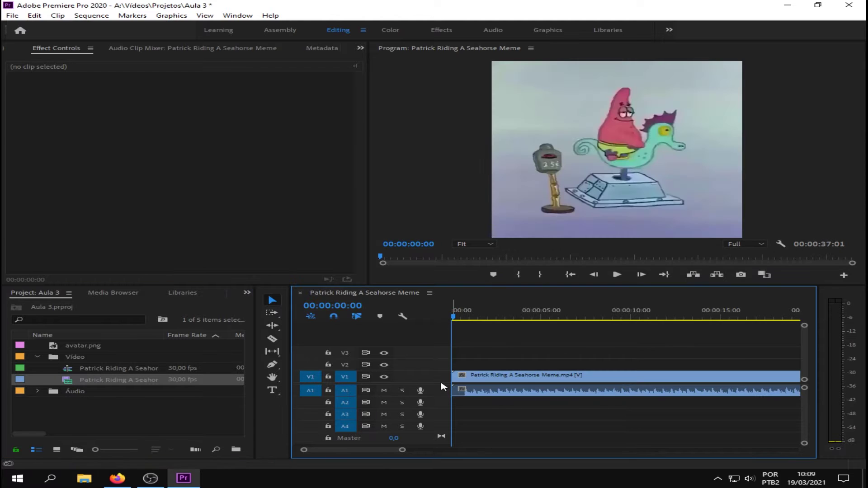
{"action": "left_click", "coordinate": [384, 403]}
{"action": "left_click", "coordinate": [384, 402]}
{"action": "left_click", "coordinate": [384, 390]}
Add a text title reading "sabão" over the lower part of the video at the start of the sequence.
{"action": "left_click", "coordinate": [276, 394]}
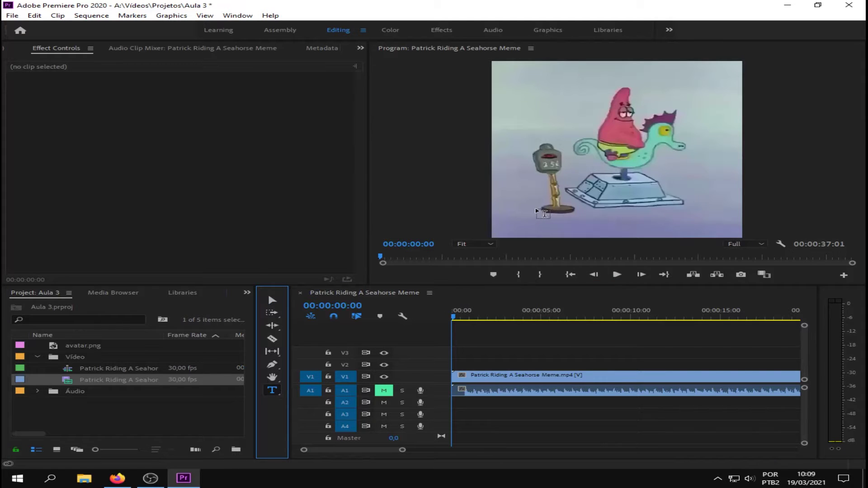
{"action": "left_click", "coordinate": [541, 212]}
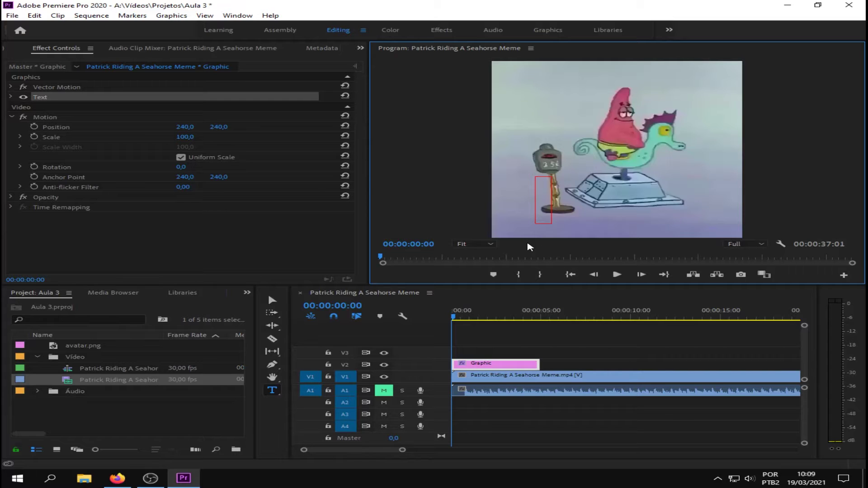
{"action": "type", "text": "sabão"}
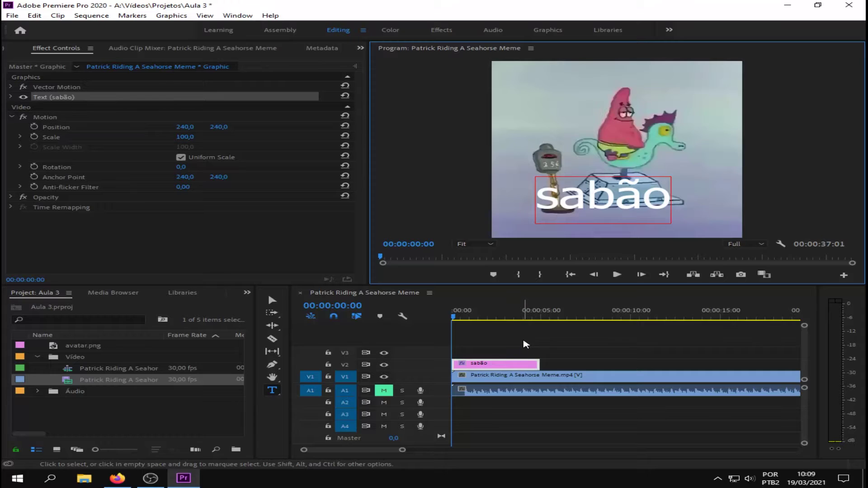
{"action": "left_click", "coordinate": [520, 344]}
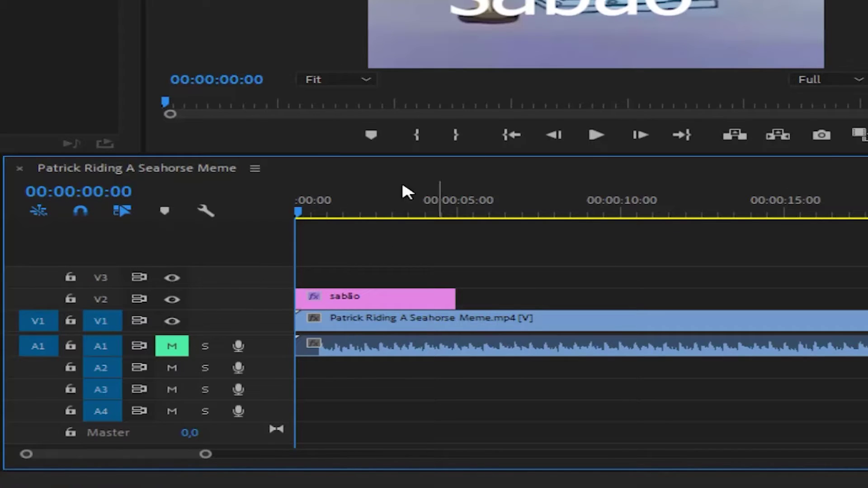
{"action": "right_click", "coordinate": [98, 251]}
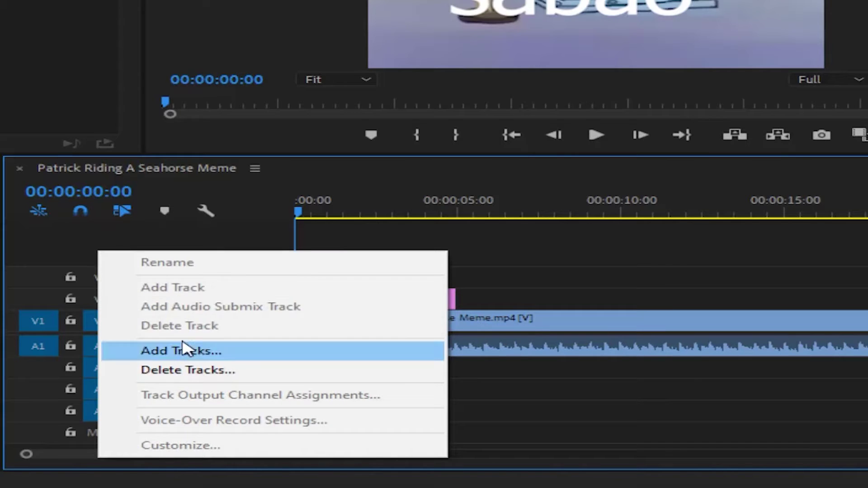
{"action": "left_click", "coordinate": [226, 243]}
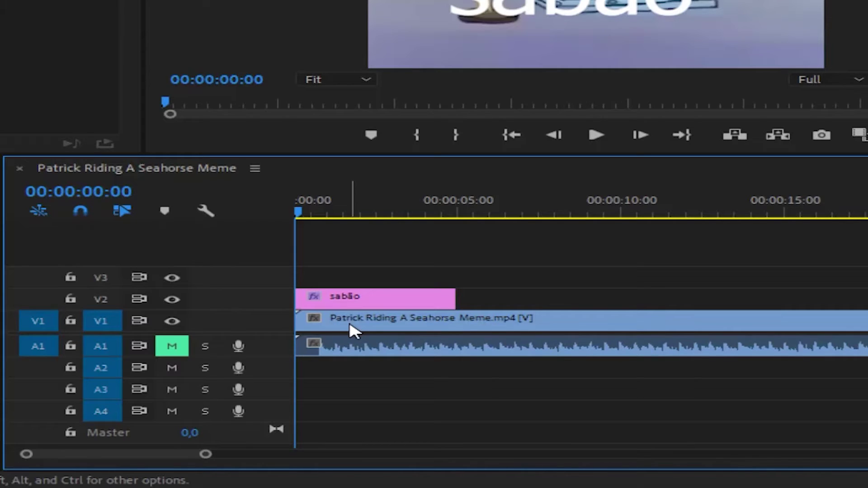
With the playhead at 00:00:01:02, move the video clip above the title to track V3 and return it to V1.
{"action": "left_click_drag", "start_coordinate": [300, 209], "coordinate": [312, 217]}
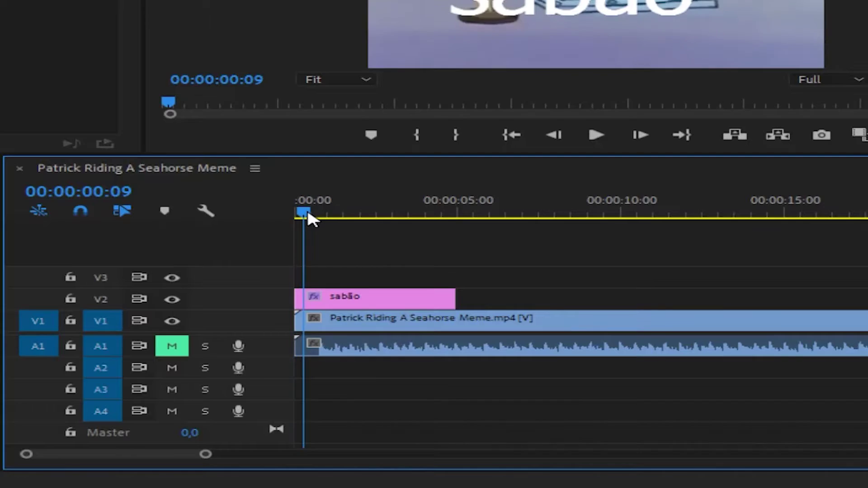
{"action": "left_click_drag", "start_coordinate": [462, 320], "coordinate": [472, 320]}
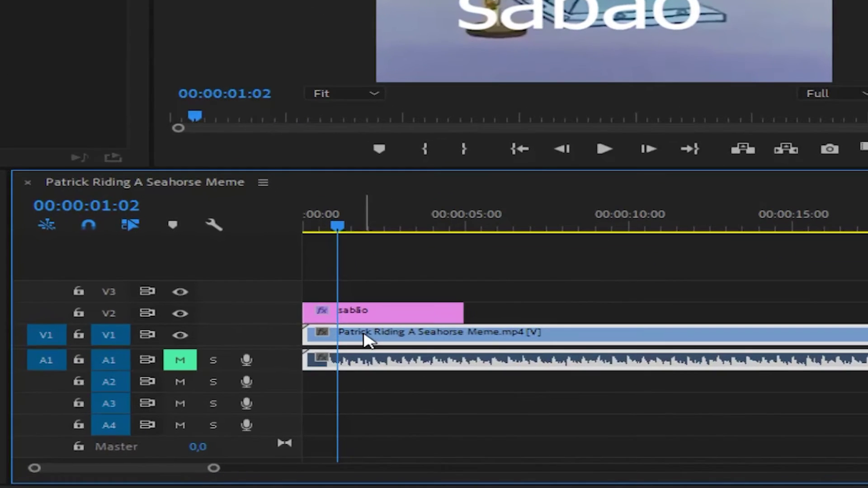
{"action": "left_click_drag", "start_coordinate": [364, 340], "coordinate": [360, 300]}
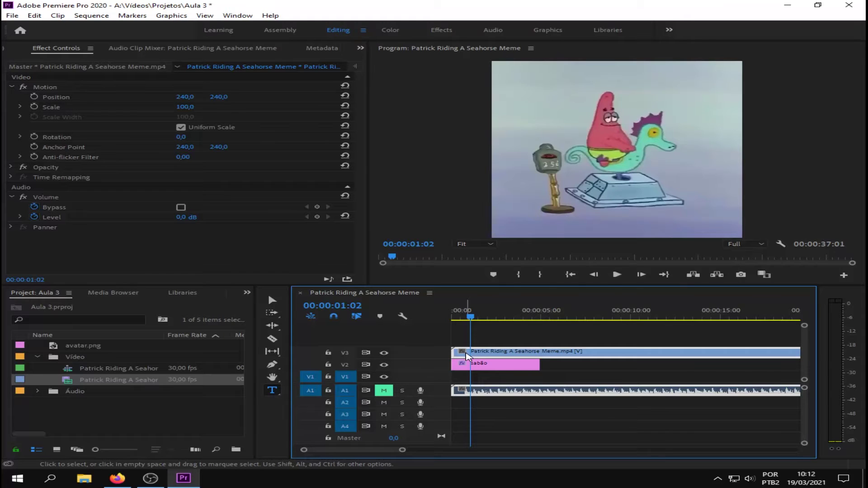
{"action": "left_click_drag", "start_coordinate": [467, 356], "coordinate": [474, 370]}
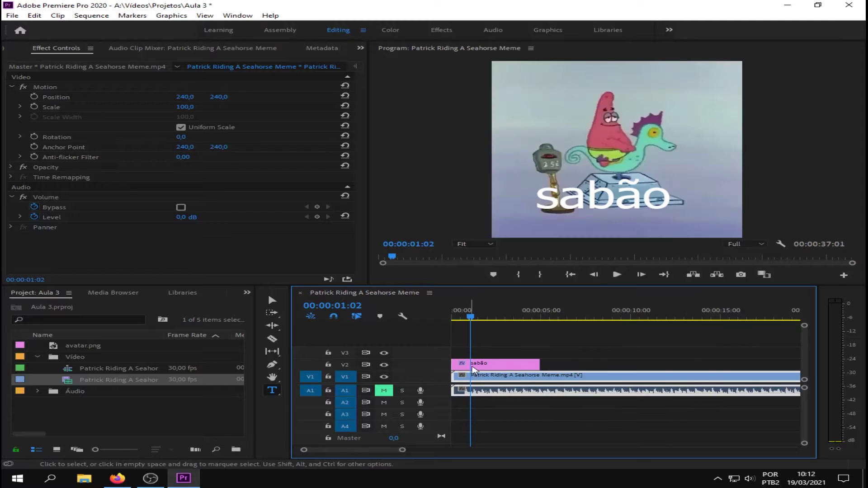
{"action": "left_click", "coordinate": [489, 354]}
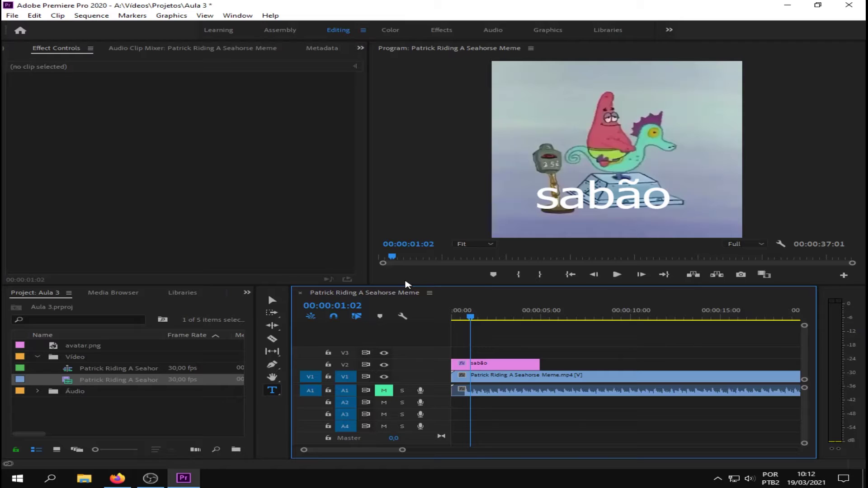
Scrub through the titled section and play it back from about one second in to preview the sequence.
{"action": "left_click_drag", "start_coordinate": [470, 318], "coordinate": [506, 323]}
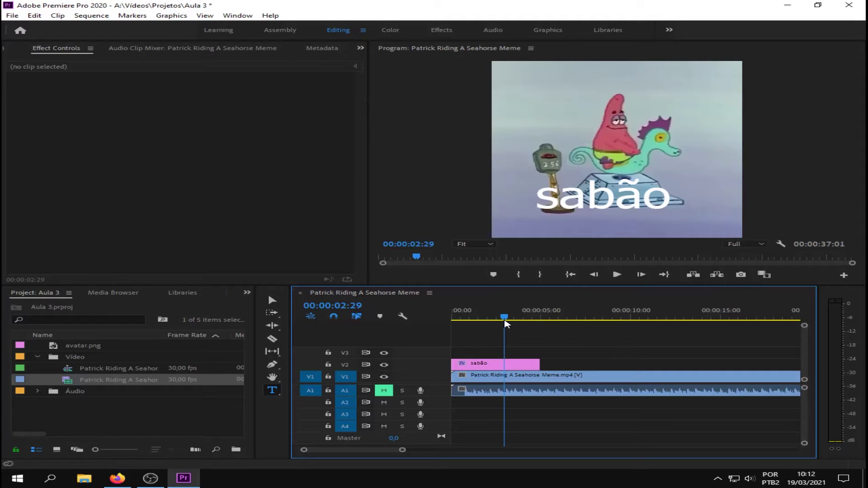
{"action": "left_click", "coordinate": [235, 218]}
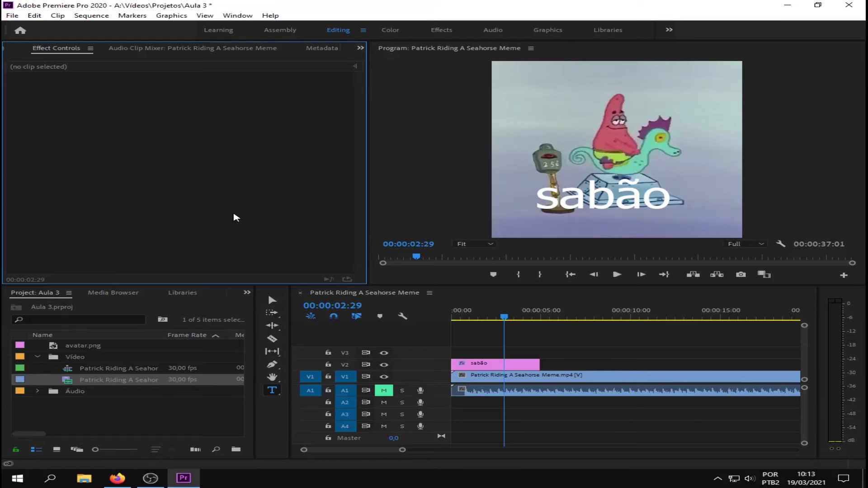
{"action": "left_click_drag", "start_coordinate": [505, 321], "coordinate": [469, 319]}
{"action": "left_click", "coordinate": [628, 277]}
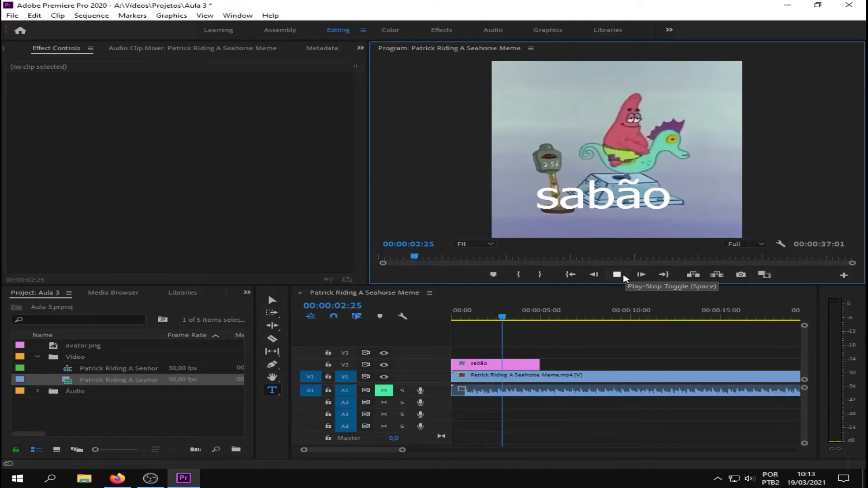
{"action": "left_click", "coordinate": [624, 276]}
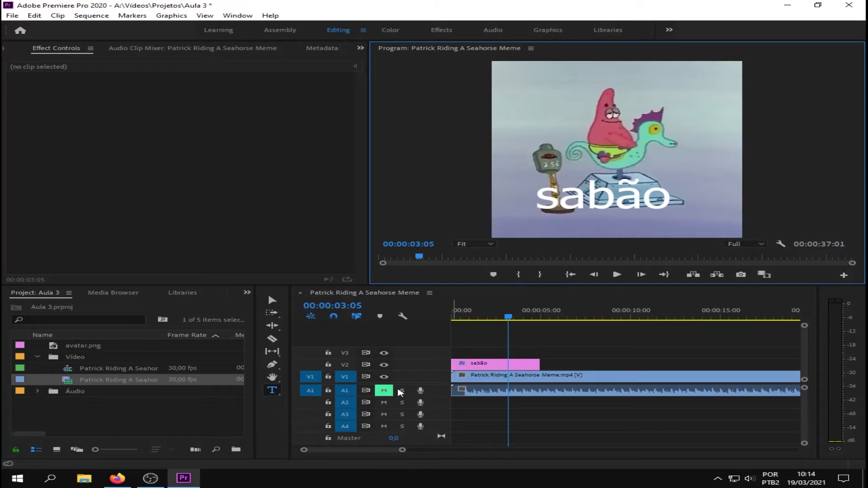
Toggle solo on and off for audio track A1 and unmute the track.
{"action": "left_click", "coordinate": [401, 391]}
{"action": "left_click", "coordinate": [402, 391]}
{"action": "left_click", "coordinate": [384, 392]}
Play the sequence with sound from near its start and examine the levels on the audio meters.
{"action": "left_click_drag", "start_coordinate": [510, 320], "coordinate": [461, 320]}
{"action": "left_click", "coordinate": [620, 275]}
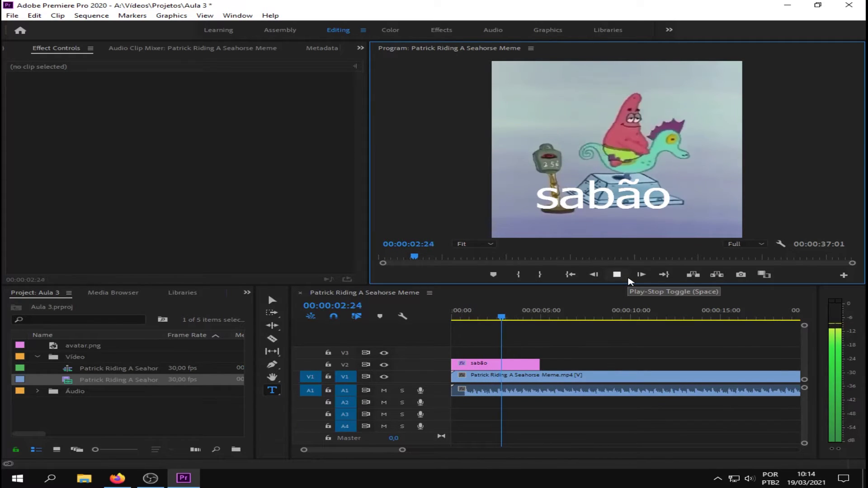
{"action": "left_click", "coordinate": [629, 279]}
{"action": "left_click", "coordinate": [849, 302]}
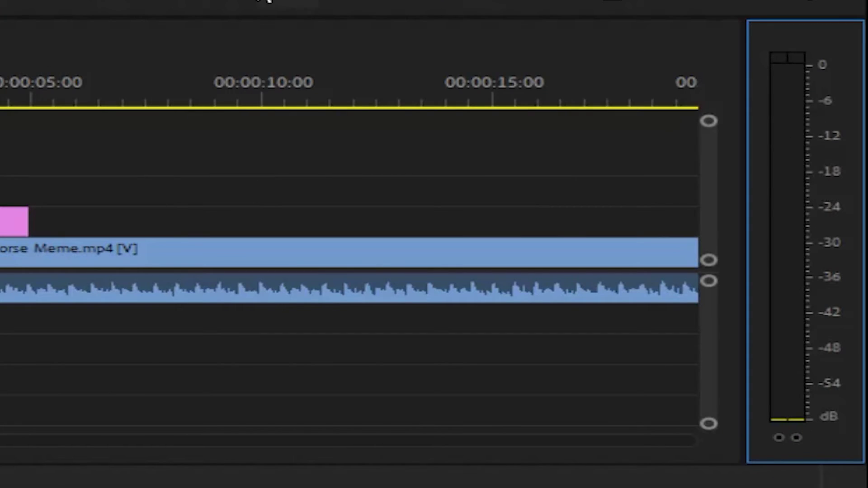
{"action": "left_click", "coordinate": [242, 1]}
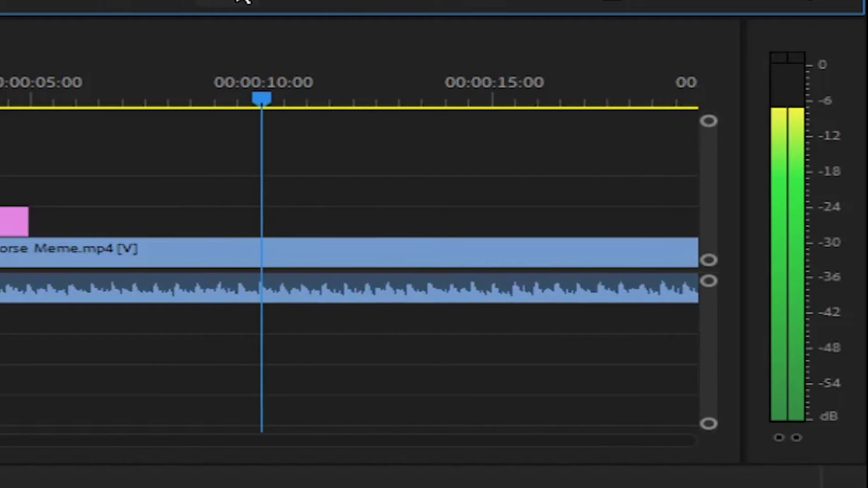
{"action": "key", "text": "space"}
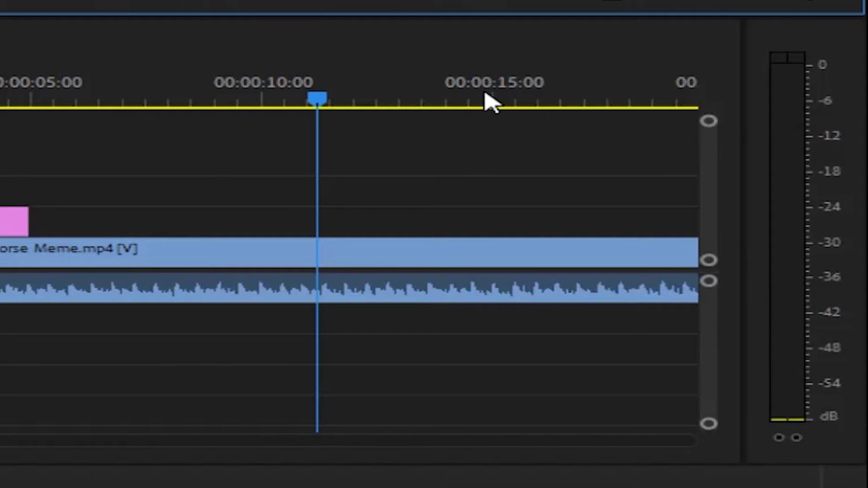
{"action": "left_click", "coordinate": [310, 96]}
{"action": "left_click_drag", "start_coordinate": [307, 93], "coordinate": [1, 91]}
{"action": "key", "text": "space"}
{"action": "key", "text": "space"}
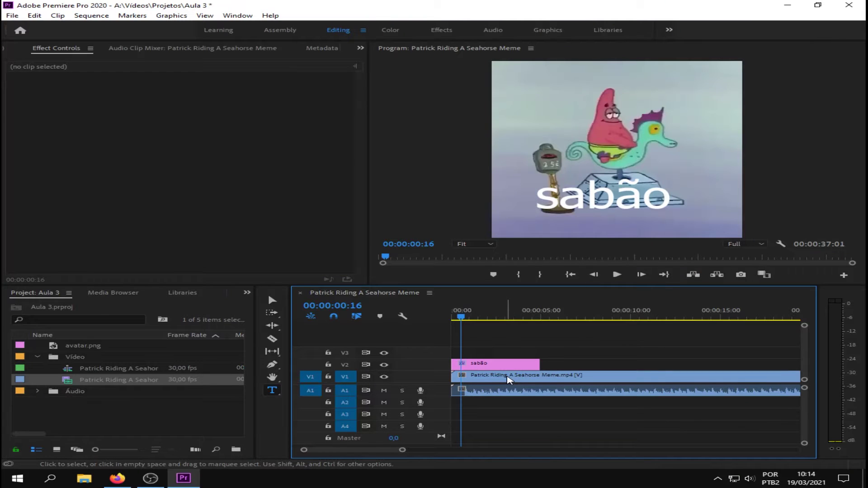
Lower the volume level of the meme clip's audio to -14.2 dB.
{"action": "left_click", "coordinate": [523, 390]}
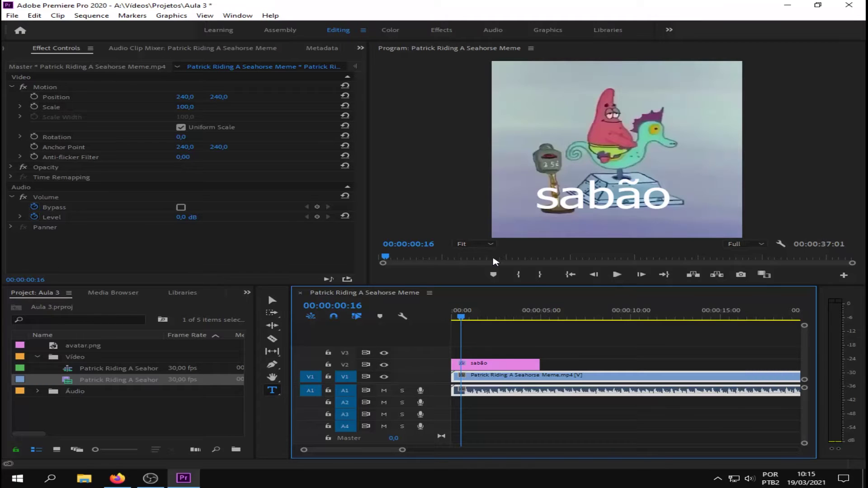
{"action": "left_click", "coordinate": [192, 219]}
{"action": "left_click_drag", "start_coordinate": [193, 219], "coordinate": [146, 219]}
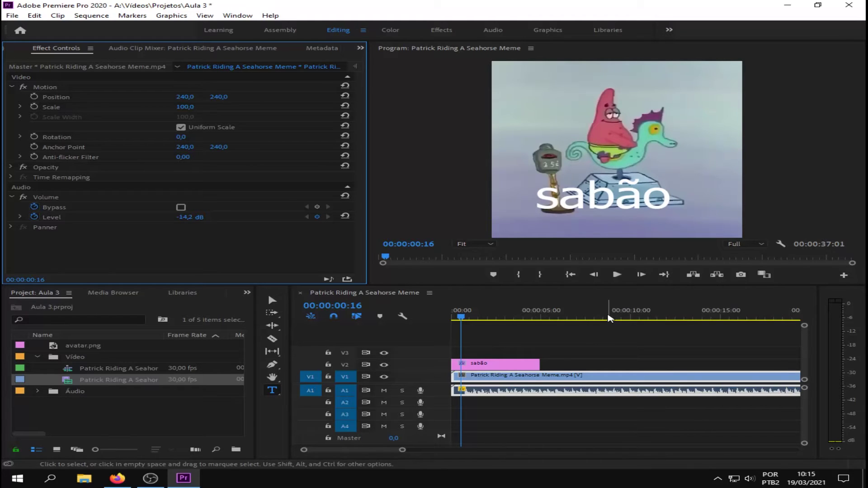
Play back the sequence to check the lowered clip volume on the audio meters.
{"action": "left_click", "coordinate": [616, 275]}
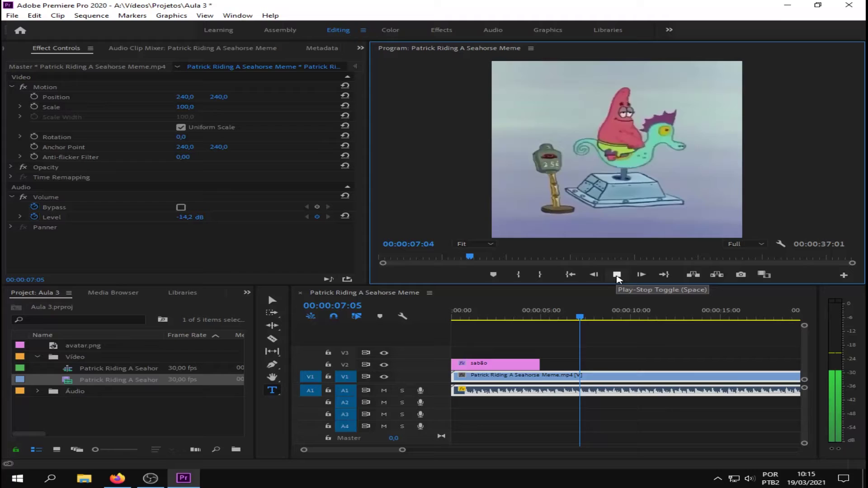
{"action": "left_click", "coordinate": [618, 276]}
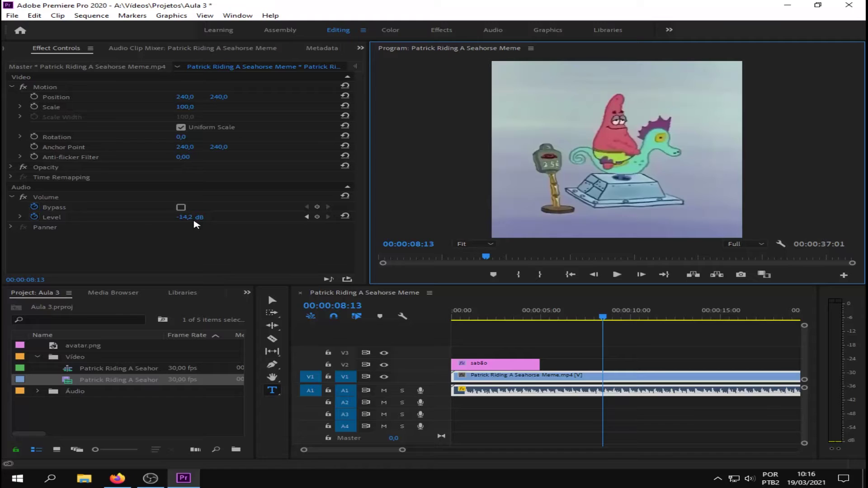
{"action": "left_click", "coordinate": [846, 328]}
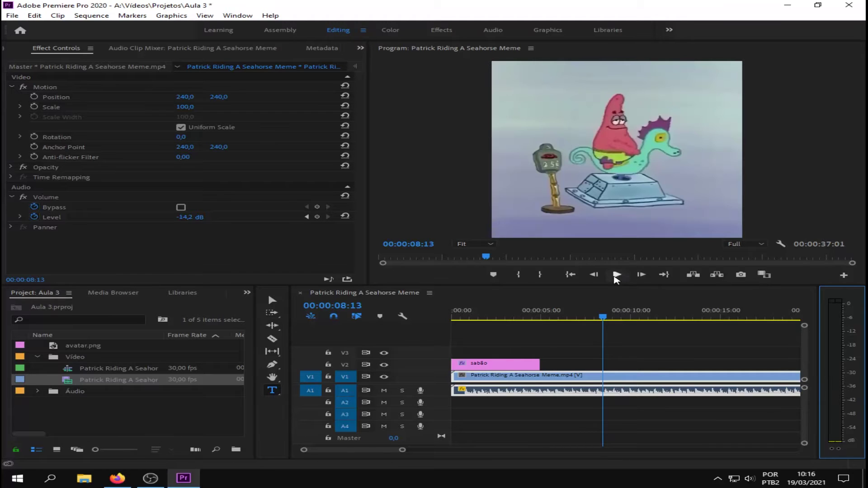
{"action": "left_click", "coordinate": [616, 276]}
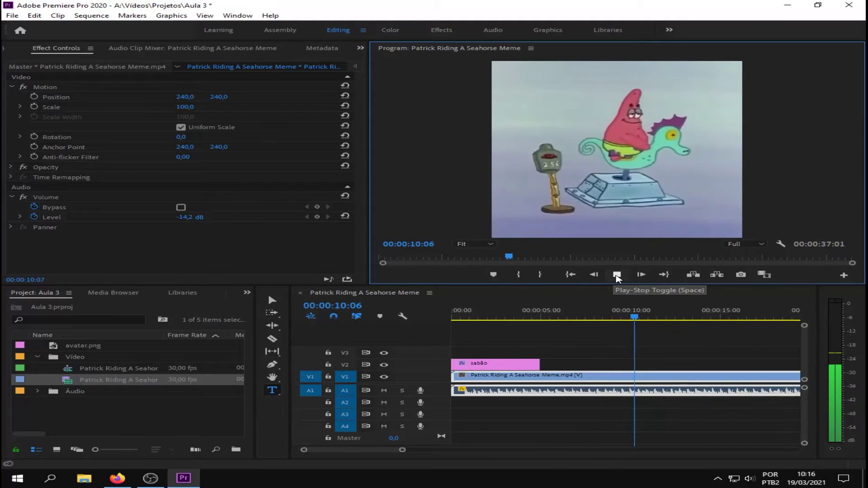
{"action": "left_click", "coordinate": [618, 276]}
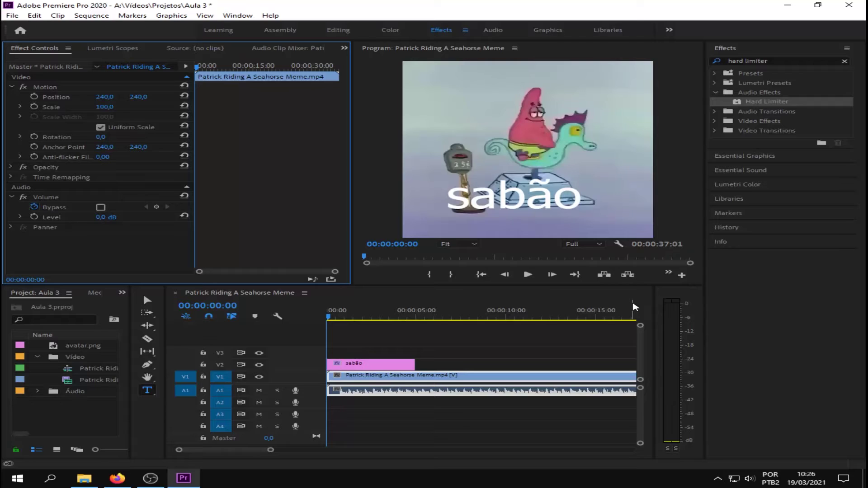
Search the effects for "hard limiter" and apply the Hard Limiter audio effect to the meme clip's audio on A1.
{"action": "left_click", "coordinate": [685, 299]}
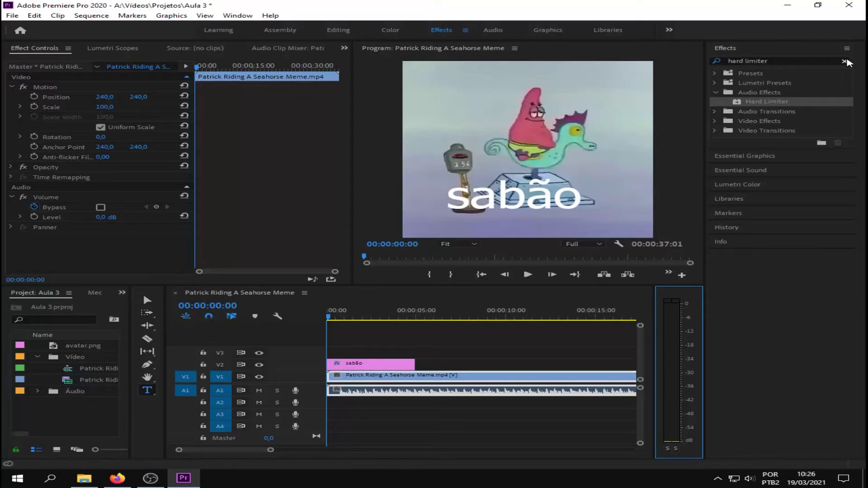
{"action": "left_click", "coordinate": [845, 61]}
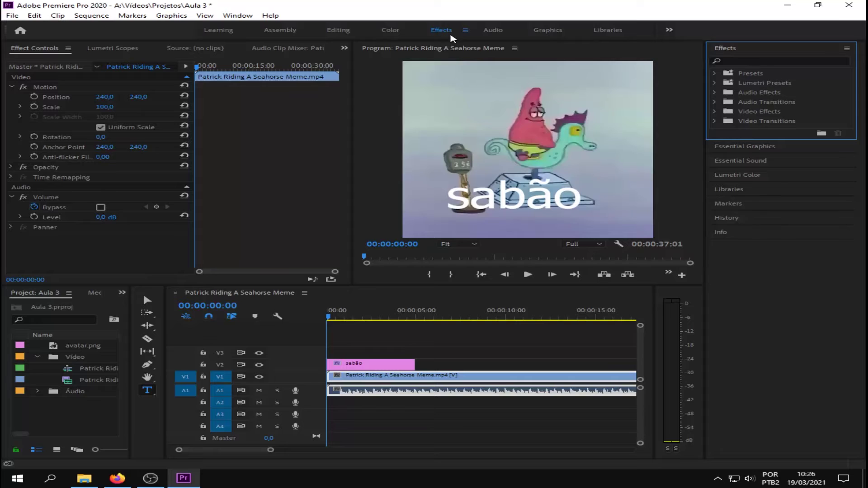
{"action": "left_click", "coordinate": [762, 60]}
{"action": "type", "text": "hard limiter"}
{"action": "left_click_drag", "start_coordinate": [794, 104], "coordinate": [442, 397]}
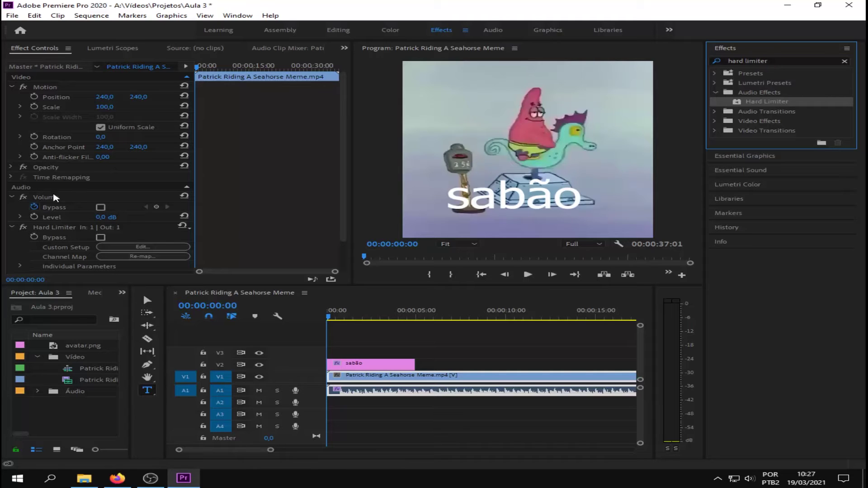
Open the Hard Limiter's custom setup and set its Maximum Amplitude to -10 dB.
{"action": "left_click", "coordinate": [186, 76]}
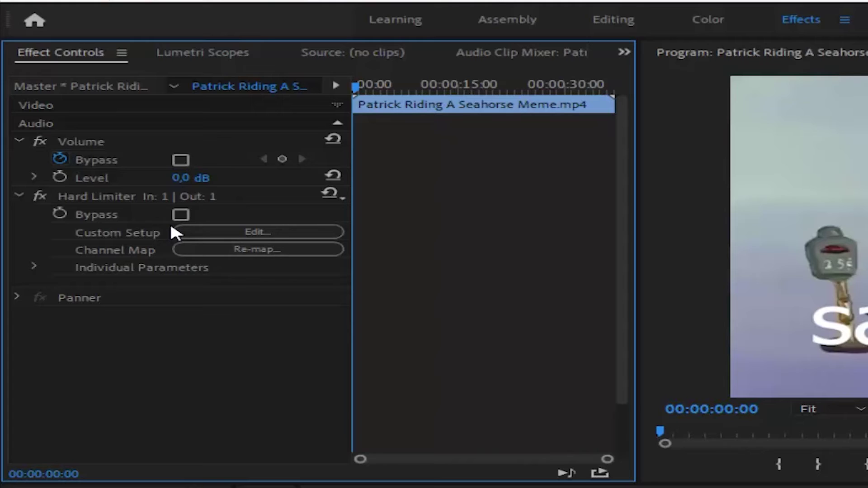
{"action": "left_click", "coordinate": [202, 236]}
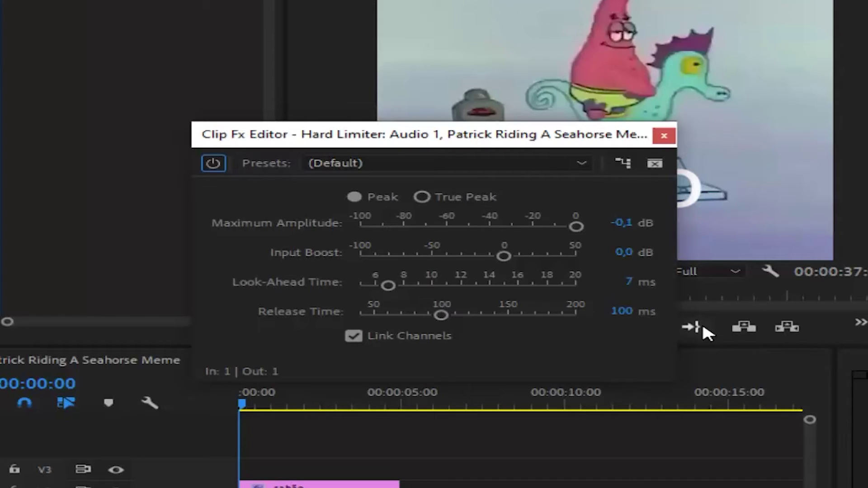
{"action": "left_click", "coordinate": [624, 224]}
{"action": "type", "text": "-10"}
{"action": "key", "text": "Return"}
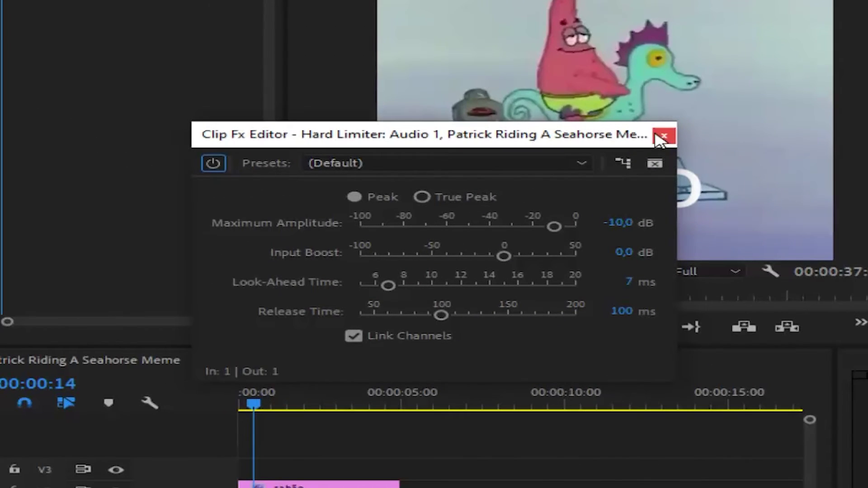
Close the Hard Limiter setup, return to the Selection tool and clear the effects search.
{"action": "left_click", "coordinate": [663, 136]}
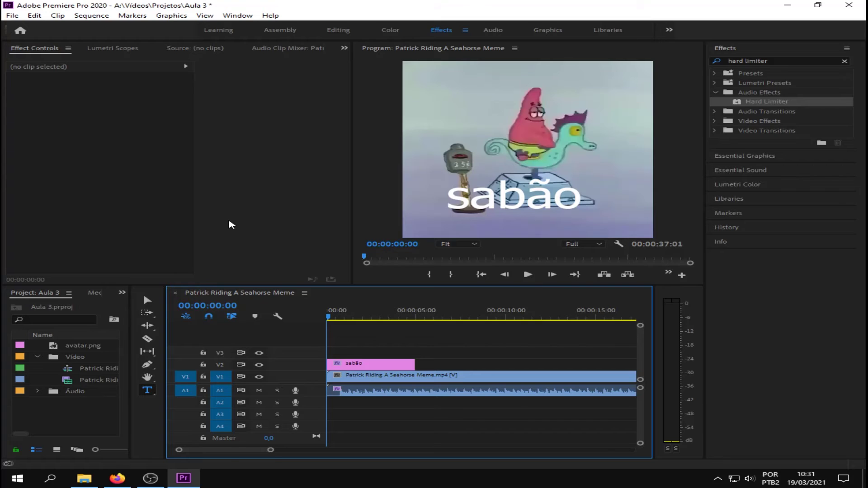
{"action": "left_click", "coordinate": [147, 300]}
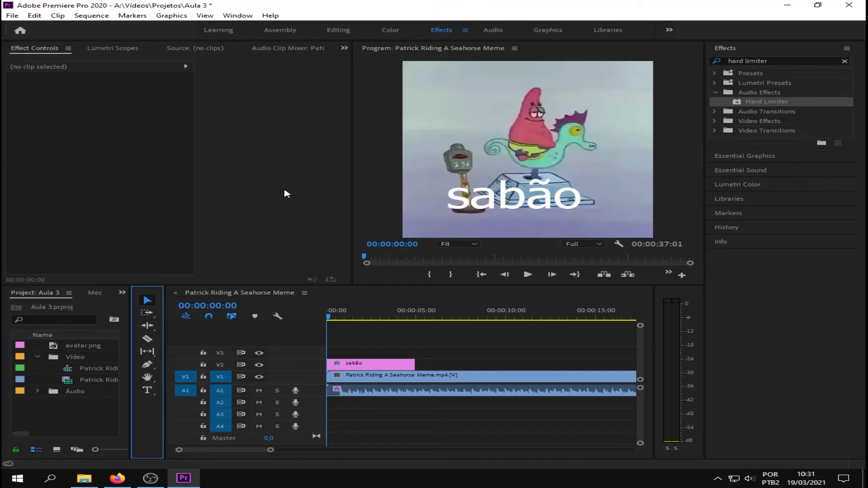
{"action": "left_click", "coordinate": [844, 61]}
Switch to the Editing workspace and select the "sabão" title on V2, with the playhead at the sequence start.
{"action": "left_click", "coordinate": [338, 30]}
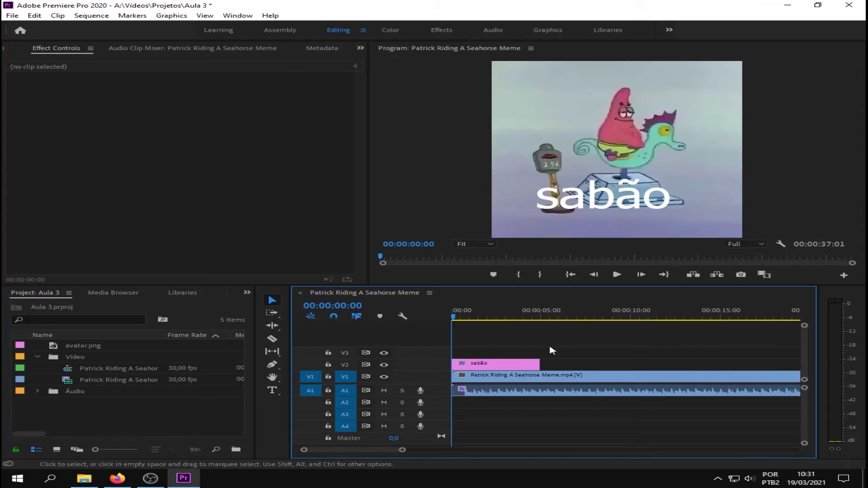
{"action": "left_click", "coordinate": [520, 366]}
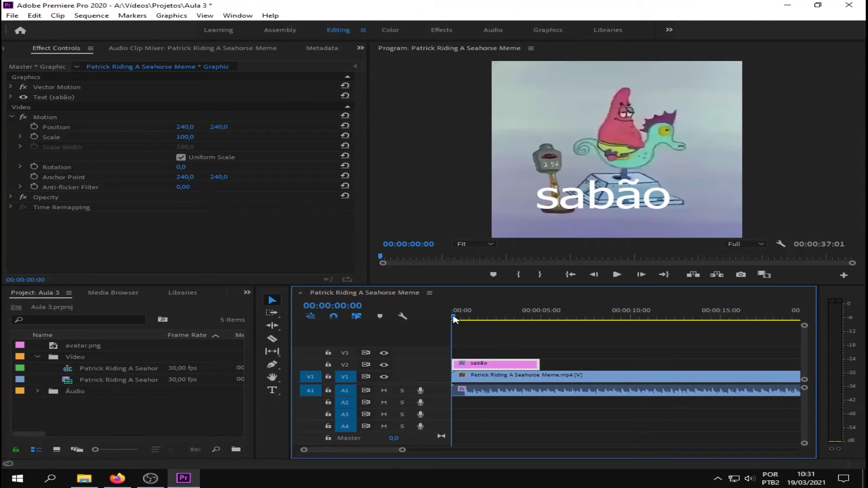
{"action": "mouse_move", "coordinate": [455, 319]}
{"action": "left_mouse_down"}
{"action": "mouse_move", "coordinate": [475, 322]}
{"action": "mouse_move", "coordinate": [448, 323]}
{"action": "left_mouse_up"}
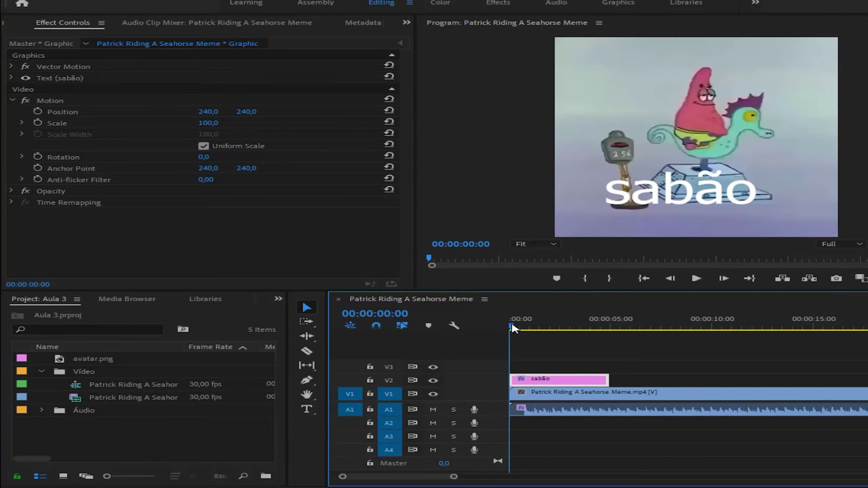
Animate the title's Position with keyframes of 240, 240 at 00:00:01:06 and 240, -3362 at 00:00:00:00.
{"action": "left_click_drag", "start_coordinate": [513, 328], "coordinate": [537, 329]}
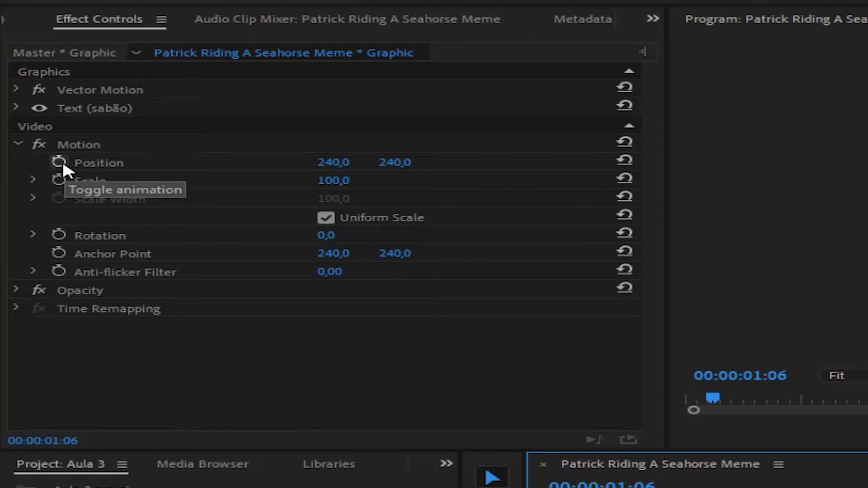
{"action": "left_click", "coordinate": [63, 164]}
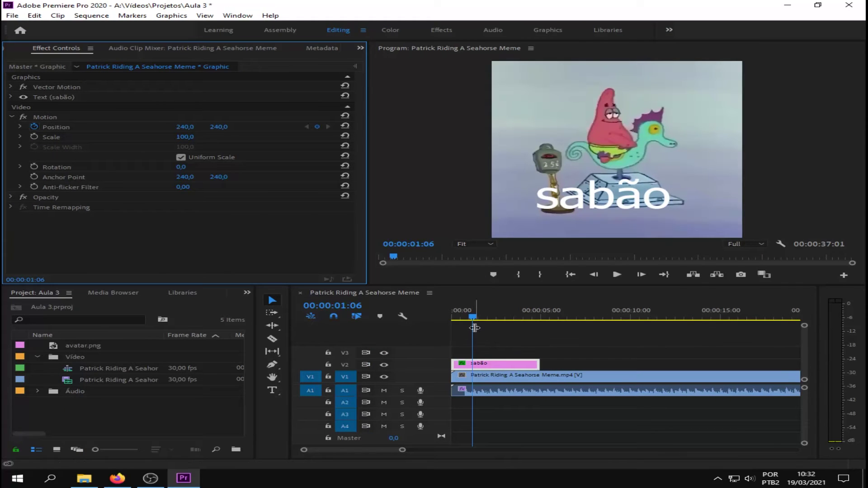
{"action": "left_click_drag", "start_coordinate": [473, 320], "coordinate": [447, 322]}
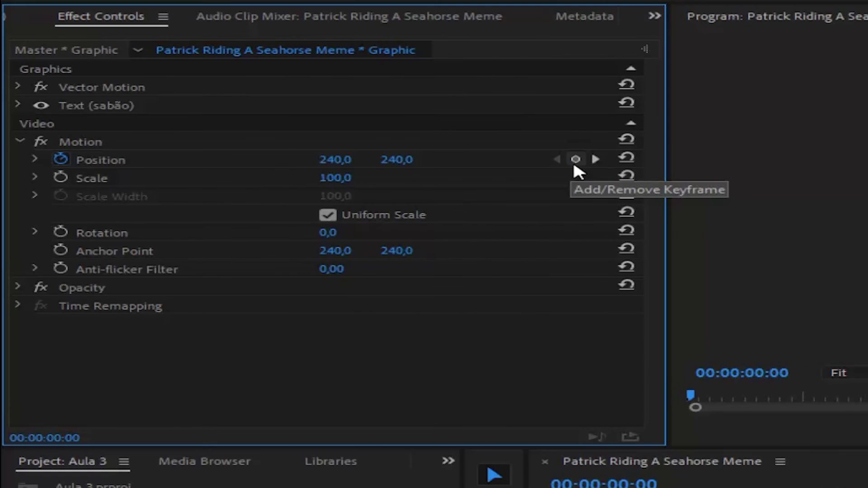
{"action": "left_click", "coordinate": [575, 162]}
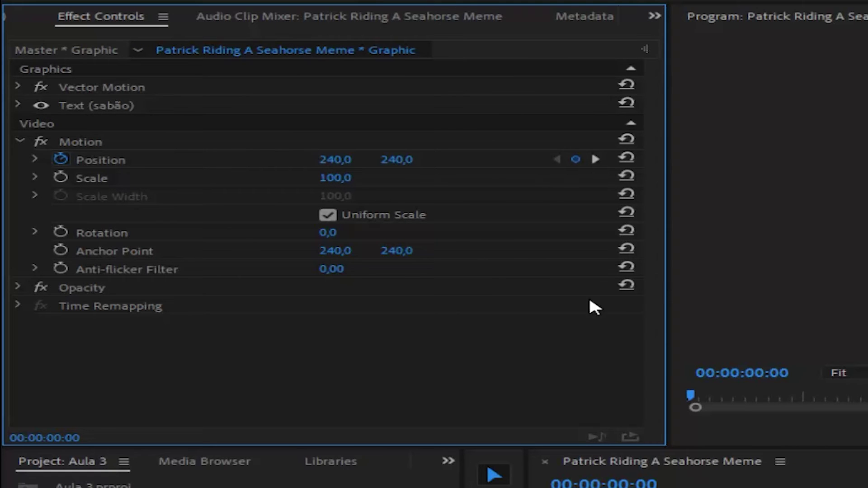
{"action": "left_click_drag", "start_coordinate": [407, 167], "coordinate": [1, 159]}
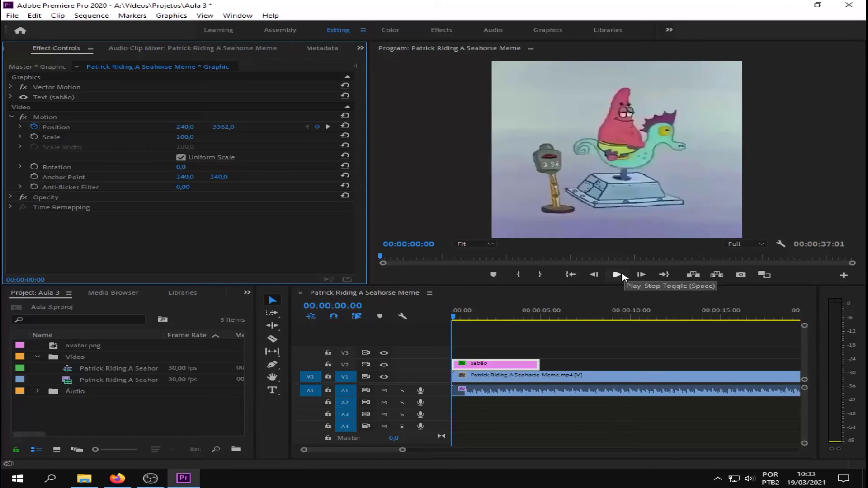
Play back the title's Position animation and step back through its keyframes to the sequence start.
{"action": "left_click", "coordinate": [618, 275]}
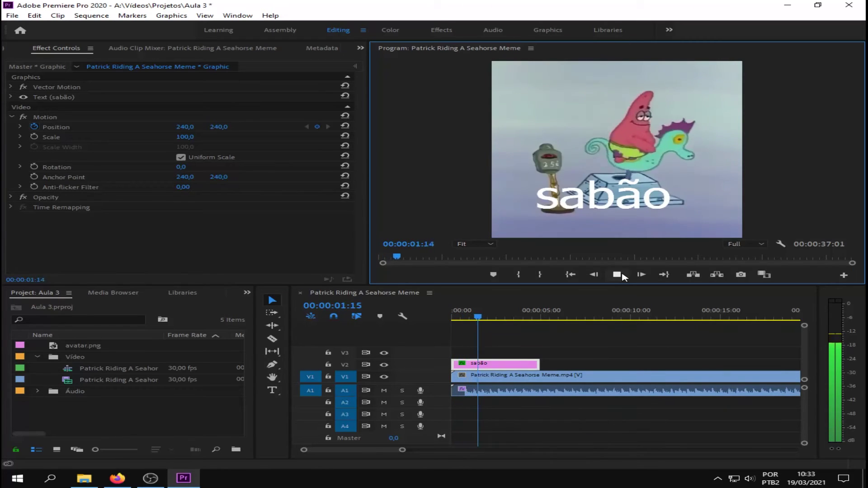
{"action": "left_click", "coordinate": [618, 271]}
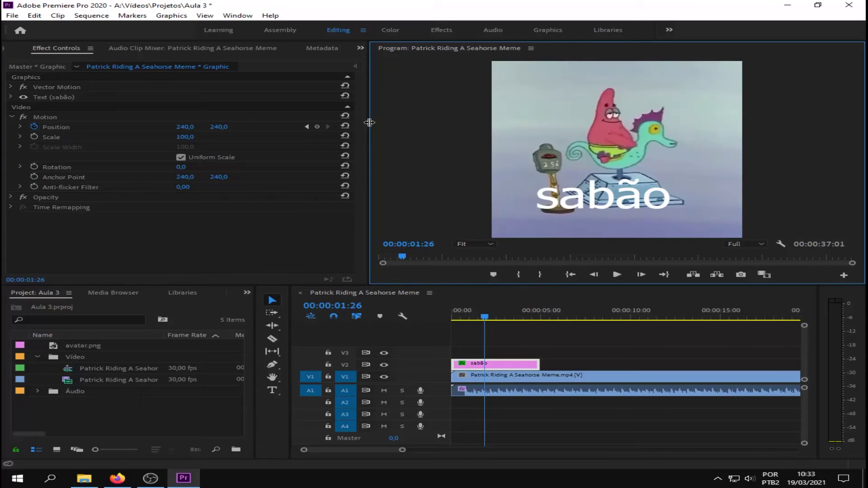
{"action": "left_click_drag", "start_coordinate": [486, 319], "coordinate": [501, 322]}
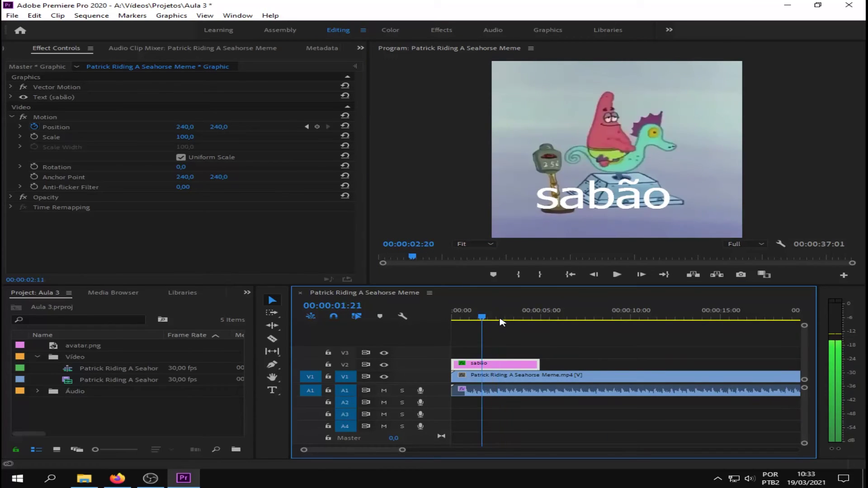
{"action": "left_click", "coordinate": [308, 127]}
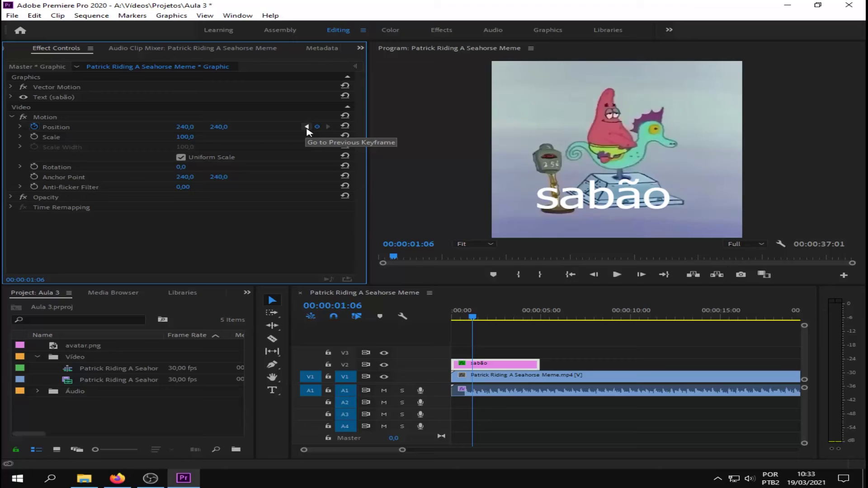
{"action": "left_click", "coordinate": [307, 128]}
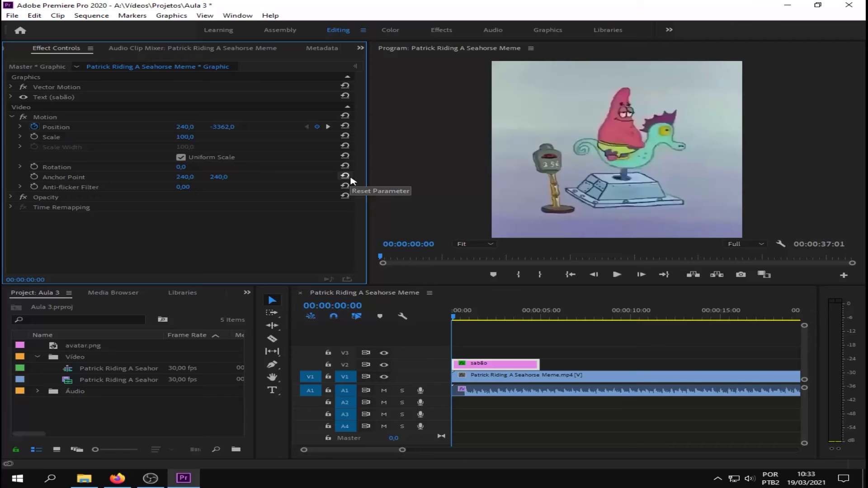
Delete the title's Position keyframes by turning off the animation and reset Position to its default.
{"action": "left_click", "coordinate": [34, 126]}
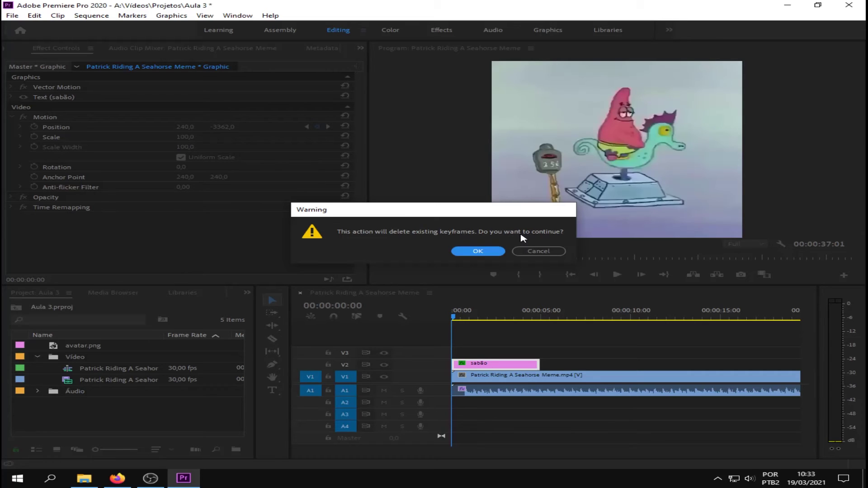
{"action": "left_click", "coordinate": [501, 252]}
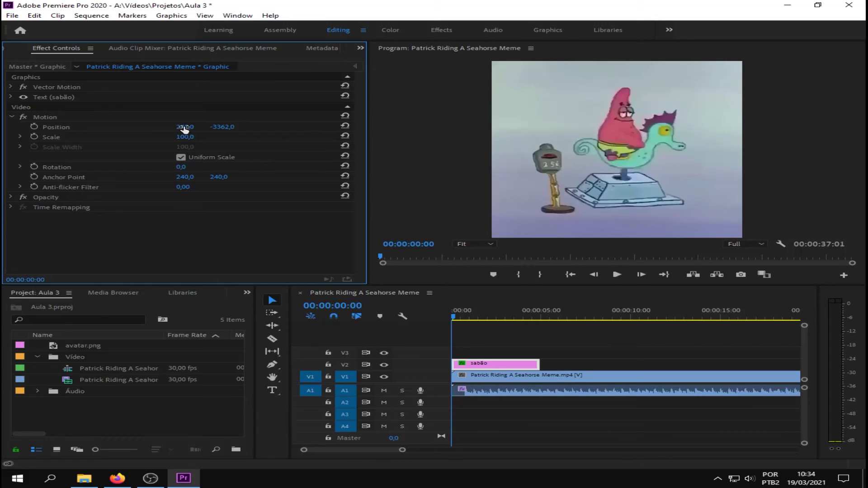
{"action": "left_click", "coordinate": [345, 127]}
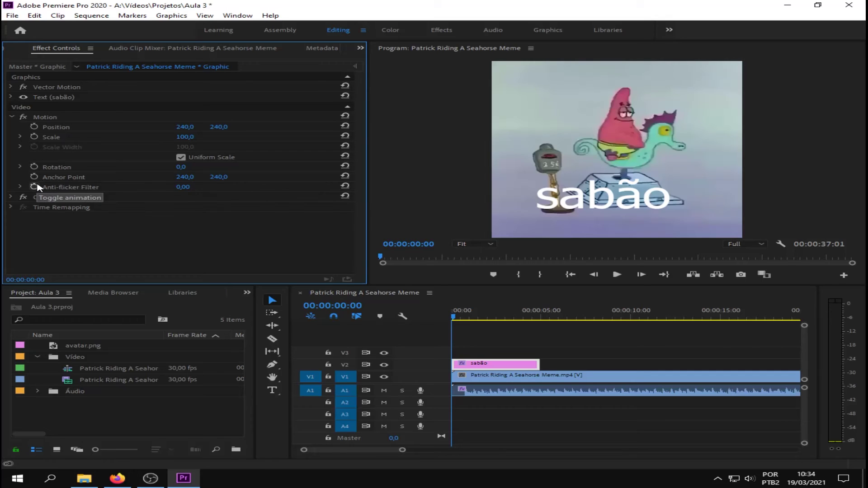
Enable Scale animation on the title at 00:00:00:00 and add Scale keyframes at 00:00:00:26 and 00:00:01:03.
{"action": "left_click", "coordinate": [35, 137]}
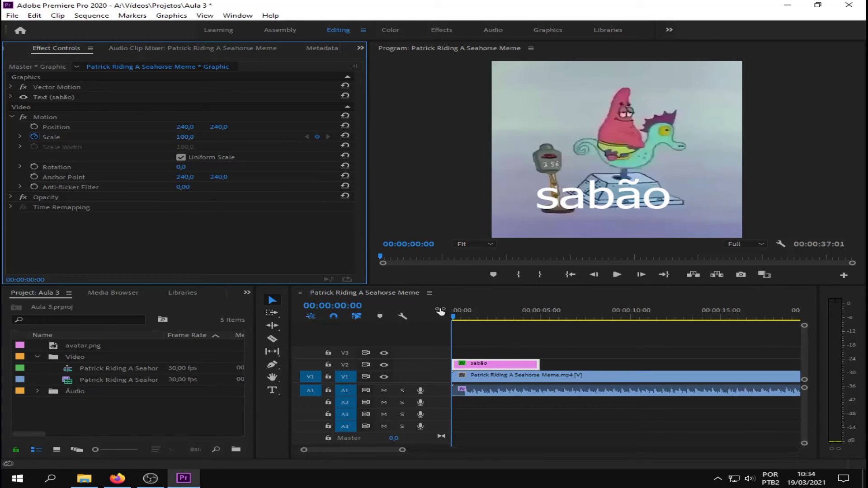
{"action": "left_click_drag", "start_coordinate": [456, 318], "coordinate": [471, 319]}
{"action": "left_click", "coordinate": [318, 136]}
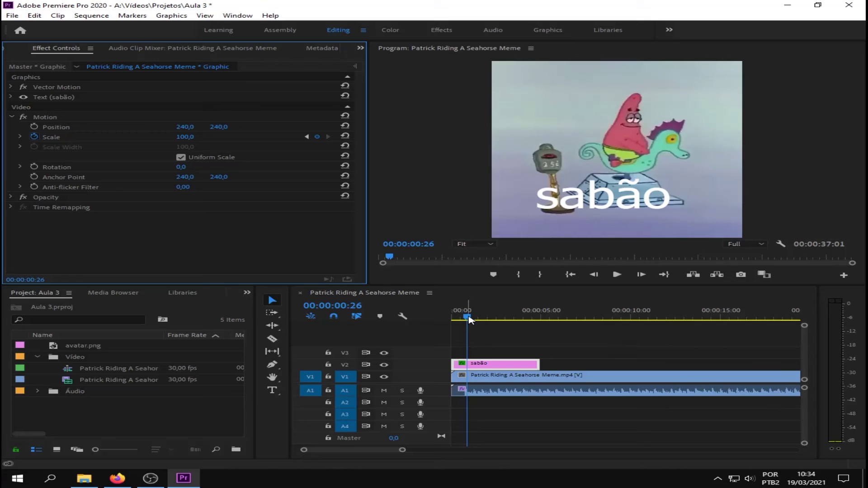
{"action": "left_click", "coordinate": [471, 319]}
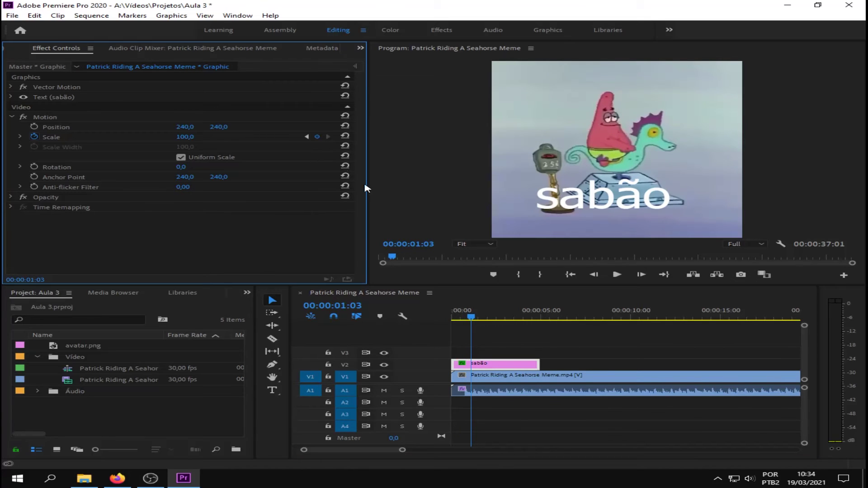
Set the title's Scale to 200 at the 00:00:00:26 keyframe.
{"action": "left_click", "coordinate": [307, 137]}
{"action": "left_click", "coordinate": [195, 136]}
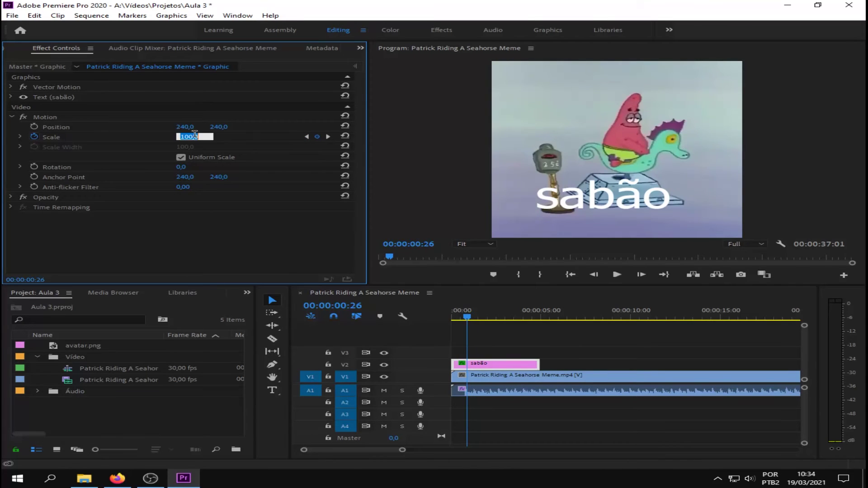
{"action": "type", "text": "200"}
{"action": "key", "text": "Return"}
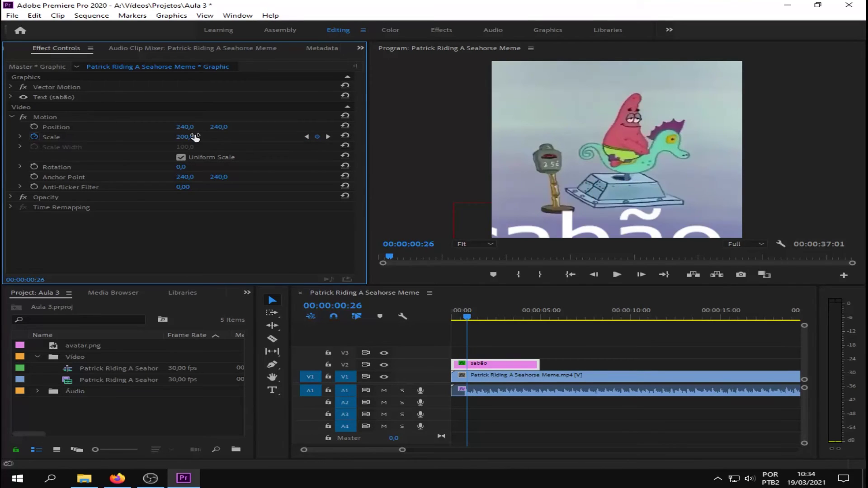
Set the title's Scale to 0 at the first keyframe, at 00:00:00:00.
{"action": "left_click", "coordinate": [594, 274]}
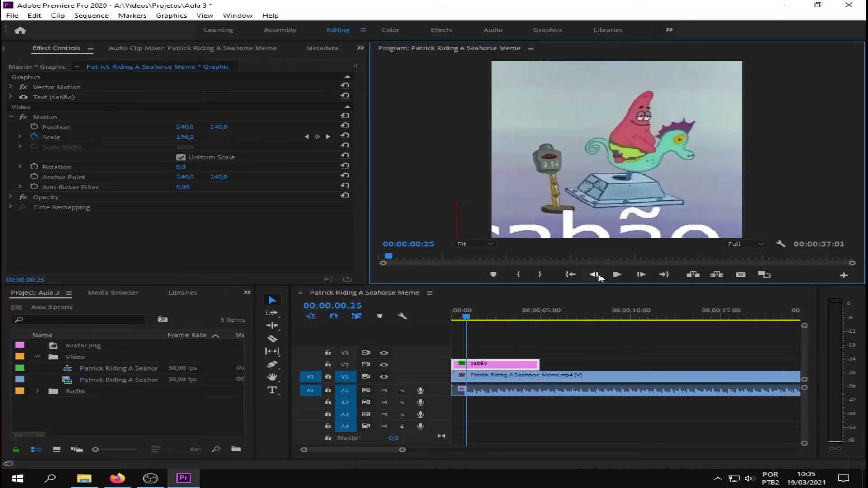
{"action": "left_click", "coordinate": [307, 138]}
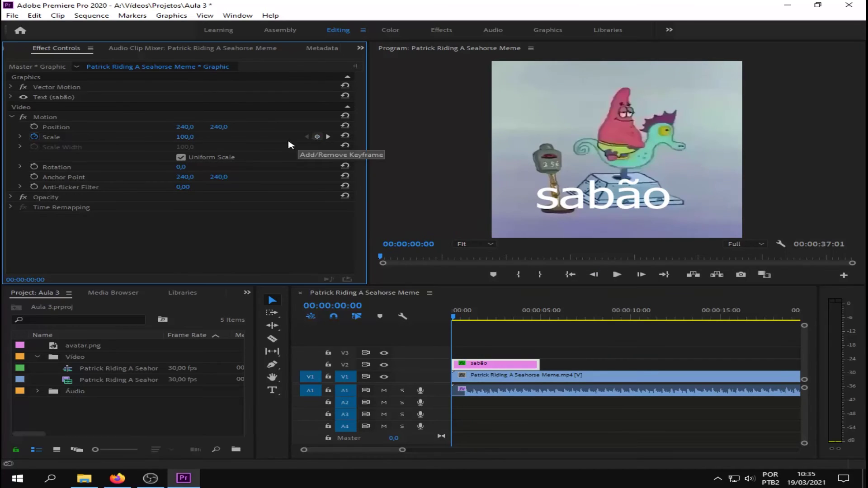
{"action": "left_click", "coordinate": [194, 136]}
{"action": "type", "text": "0"}
{"action": "key", "text": "Return"}
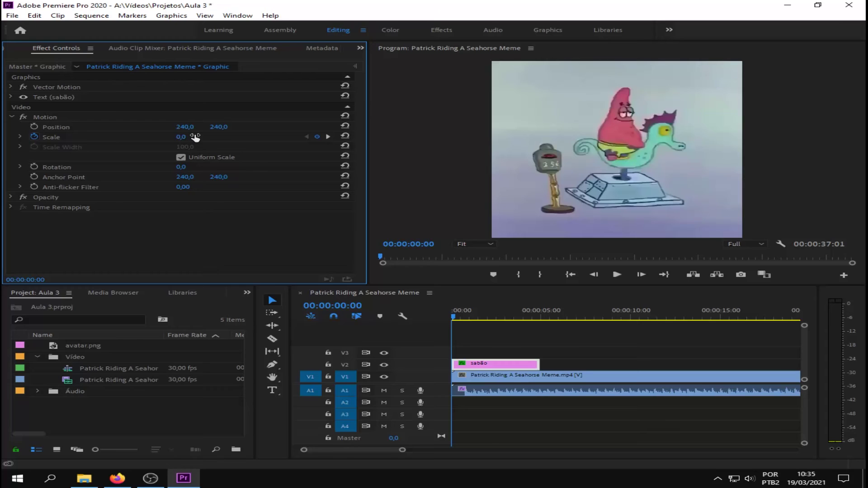
Play back the sequence to check the title's Scale animation, and move the playhead to 00:00:02:29.
{"action": "left_click", "coordinate": [617, 275]}
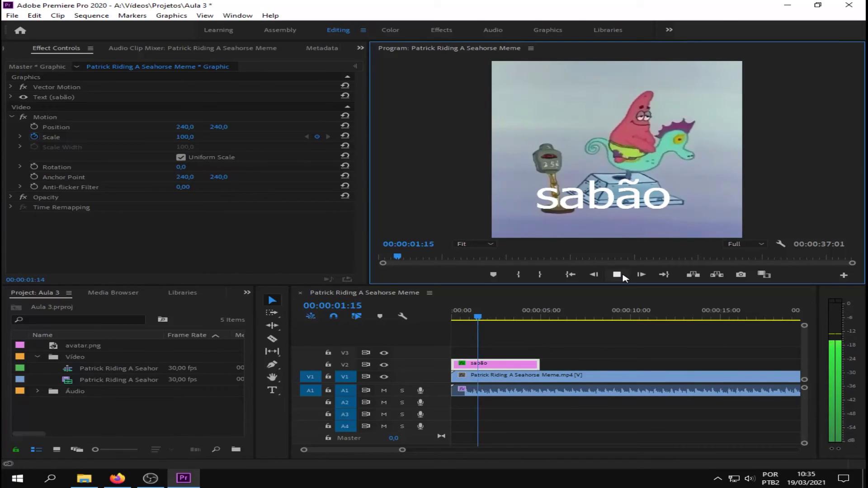
{"action": "left_click", "coordinate": [623, 273]}
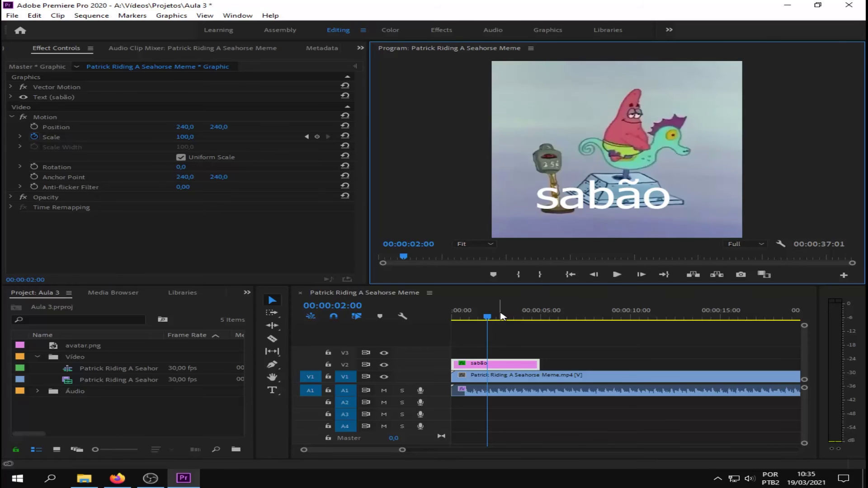
{"action": "left_click_drag", "start_coordinate": [491, 318], "coordinate": [506, 328]}
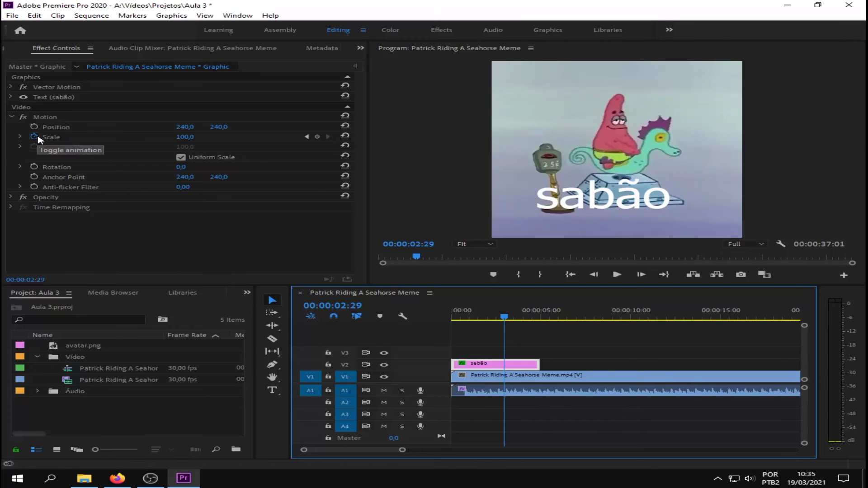
Switch to the Effects workspace and step back through the title's Scale keyframes to the first one.
{"action": "left_click", "coordinate": [441, 36]}
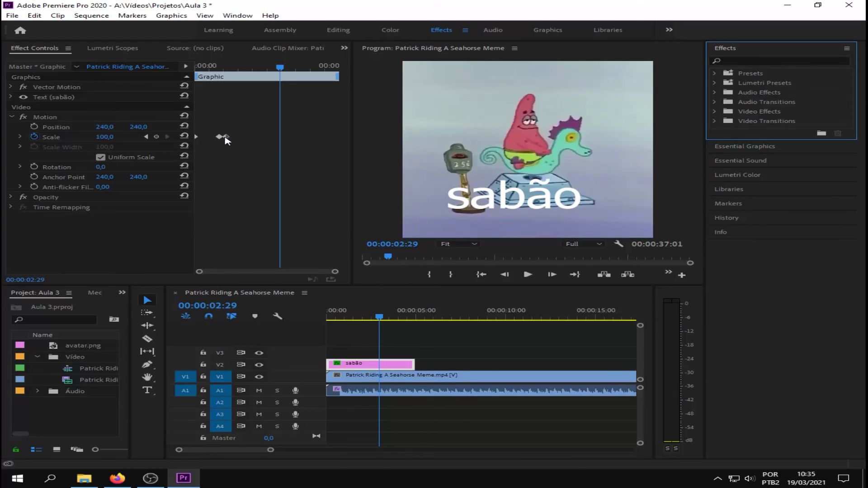
{"action": "left_click", "coordinate": [145, 137]}
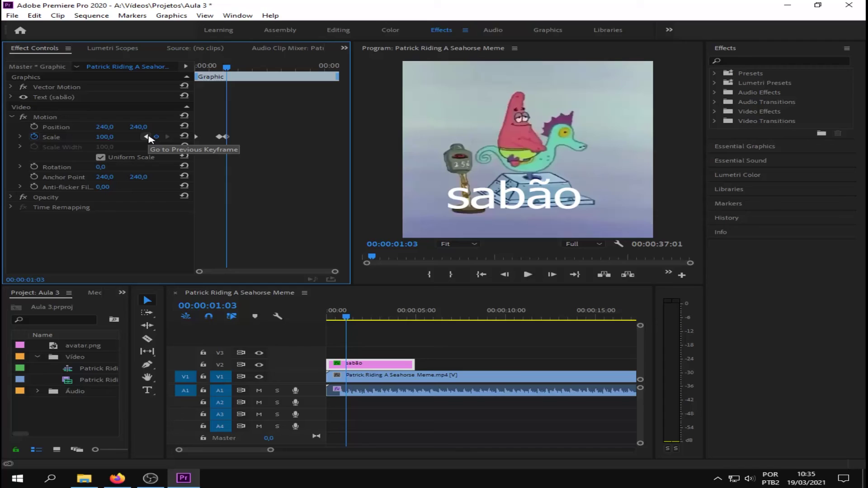
{"action": "left_click", "coordinate": [147, 137]}
{"action": "left_click", "coordinate": [147, 137]}
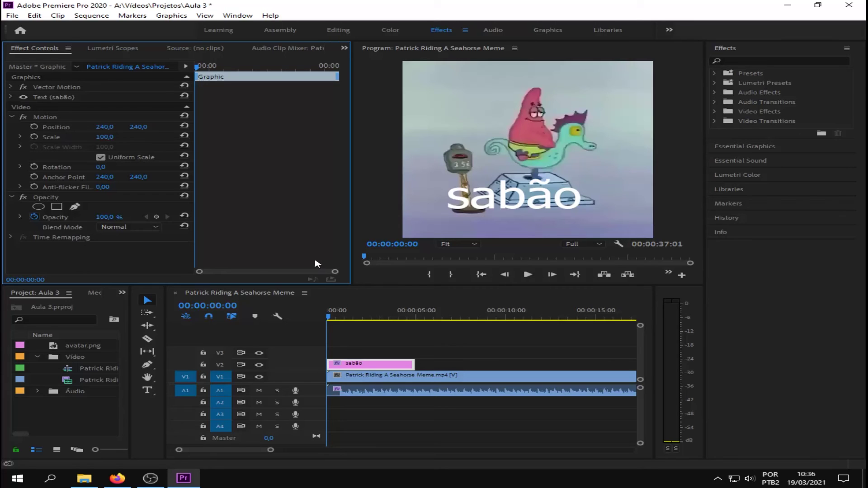
Fade in the title by adding an Opacity keyframe at 00:00:00:24 and setting Opacity to 0 at 00:00:00:00.
{"action": "left_click", "coordinate": [334, 317]}
{"action": "left_click_drag", "start_coordinate": [335, 317], "coordinate": [340, 318]}
{"action": "left_click", "coordinate": [156, 216]}
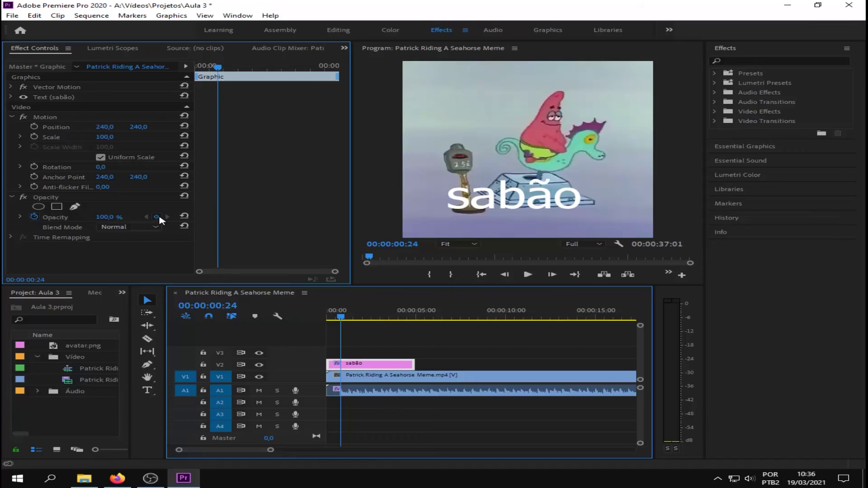
{"action": "left_click_drag", "start_coordinate": [342, 317], "coordinate": [246, 318]}
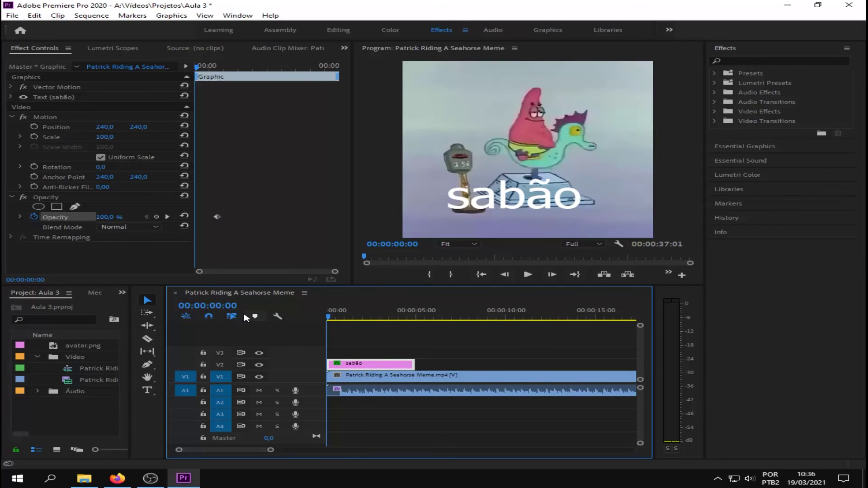
{"action": "left_click", "coordinate": [115, 216]}
{"action": "type", "text": "0"}
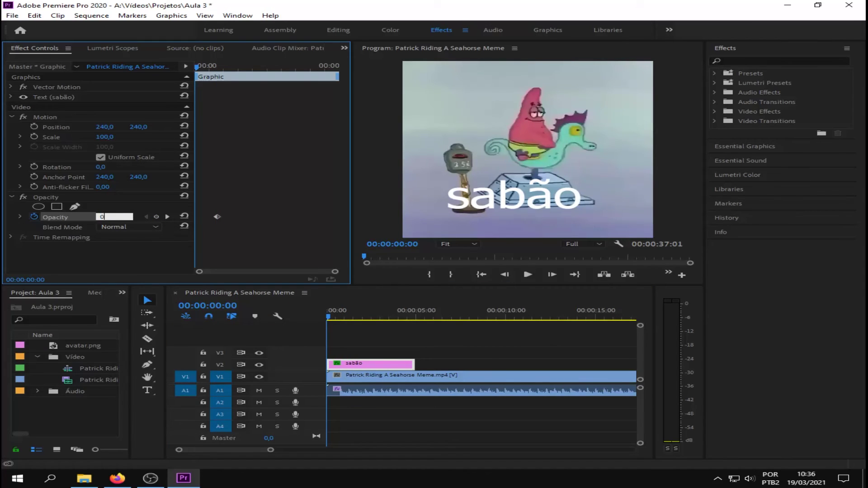
{"action": "key", "text": "Return"}
Play back the title's fade-in and remove all of its Opacity keyframes.
{"action": "left_click", "coordinate": [527, 276]}
{"action": "left_click", "coordinate": [528, 275]}
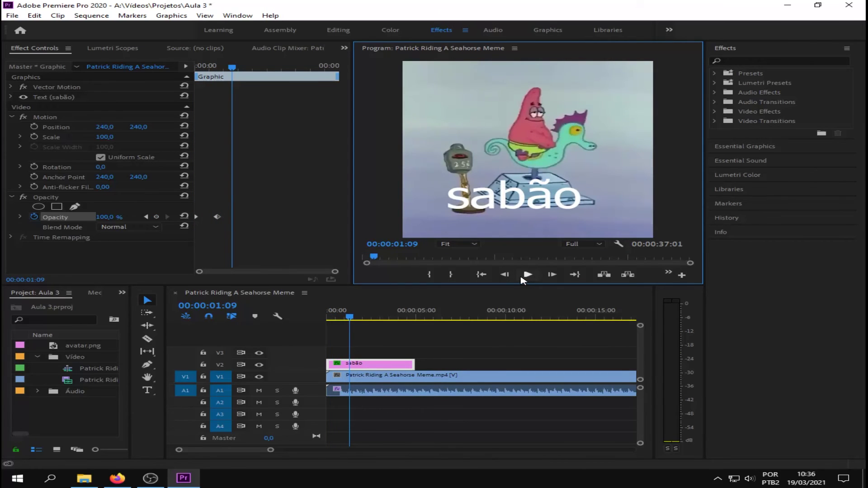
{"action": "left_click", "coordinate": [34, 217]}
{"action": "left_click", "coordinate": [461, 251]}
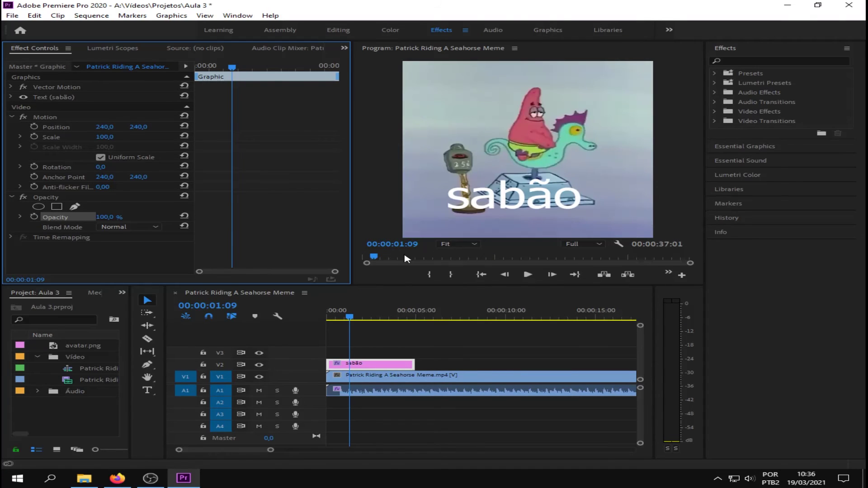
Delete the title from track V2 and place avatar.png there at the start of the sequence.
{"action": "left_click_drag", "start_coordinate": [350, 317], "coordinate": [324, 316]}
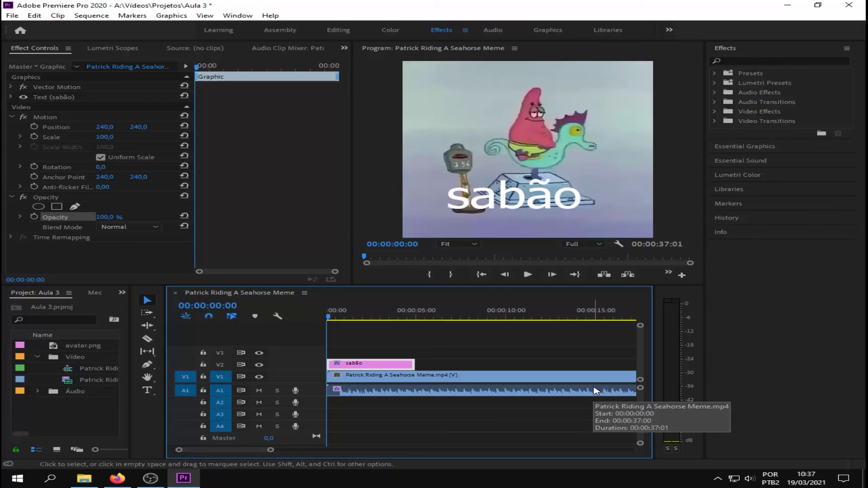
{"action": "left_click", "coordinate": [138, 261]}
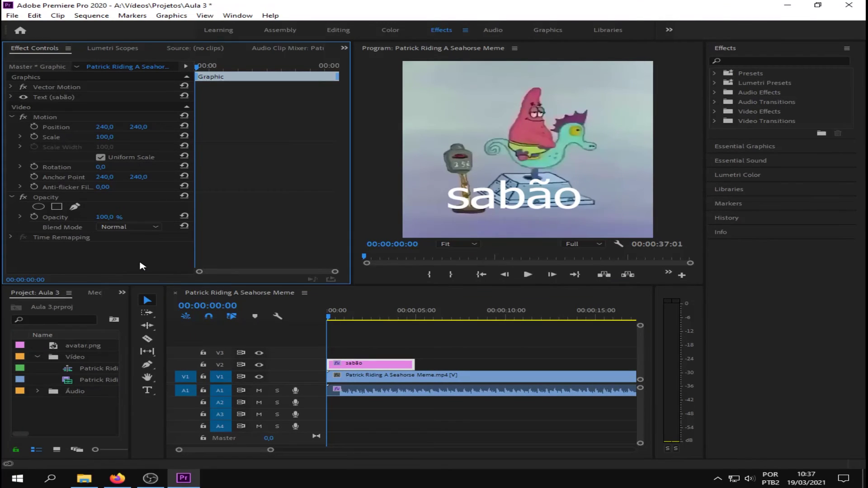
{"action": "left_click", "coordinate": [408, 354]}
{"action": "left_click", "coordinate": [401, 365]}
{"action": "key", "text": "Delete"}
{"action": "left_click_drag", "start_coordinate": [83, 346], "coordinate": [335, 365]}
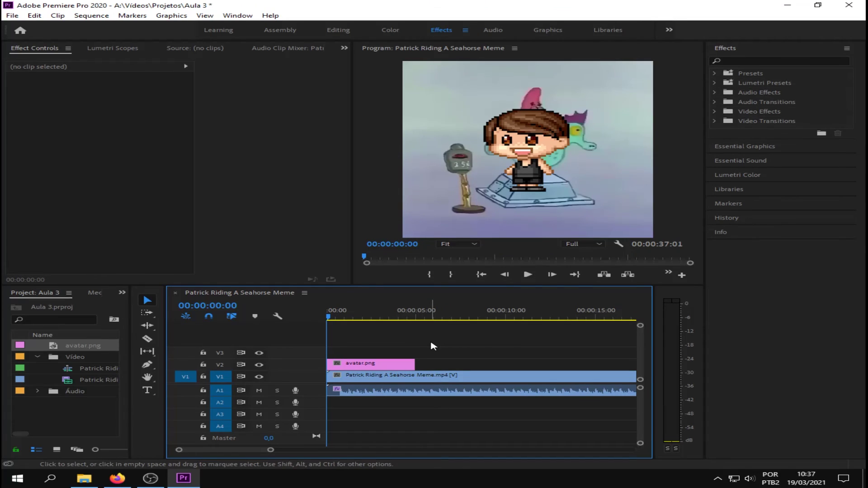
Reduce the Scale of the avatar.png clip on V2 to 41.
{"action": "left_click", "coordinate": [356, 365]}
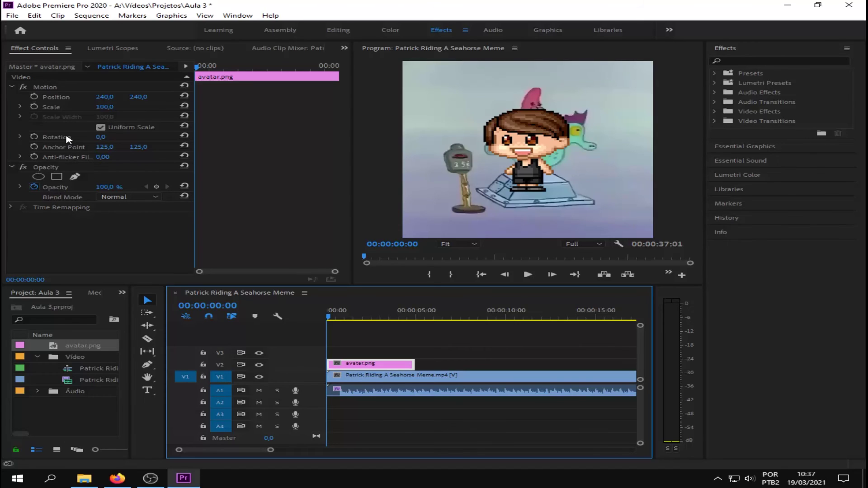
{"action": "left_click", "coordinate": [107, 108]}
{"action": "mouse_move", "coordinate": [107, 109]}
{"action": "left_mouse_down"}
{"action": "mouse_move", "coordinate": [81, 108]}
{"action": "mouse_move", "coordinate": [115, 108]}
{"action": "left_mouse_up"}
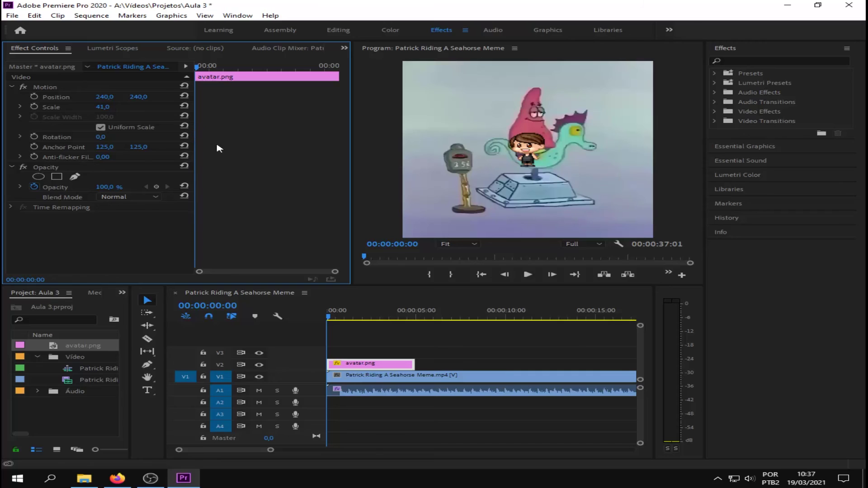
Add a Scale keyframe to avatar.png at 00:00:00:17 and set its value to 100.
{"action": "left_click", "coordinate": [335, 317]}
{"action": "left_click_drag", "start_coordinate": [335, 317], "coordinate": [339, 317]}
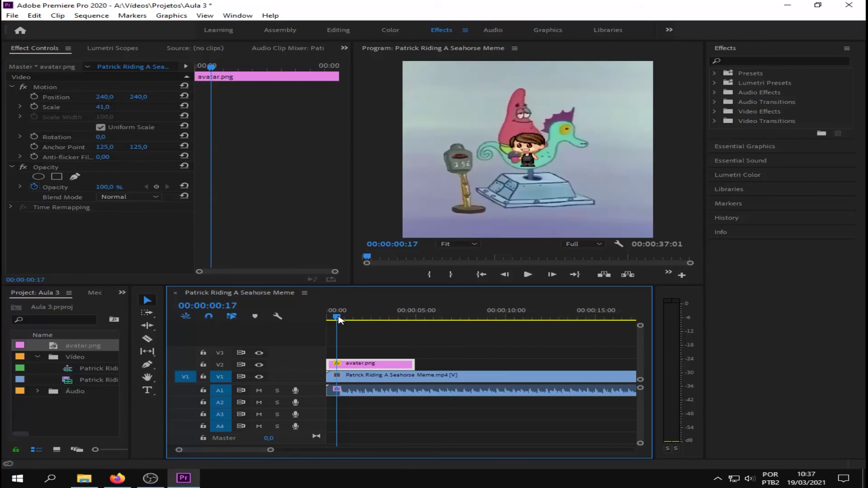
{"action": "left_click", "coordinate": [34, 108]}
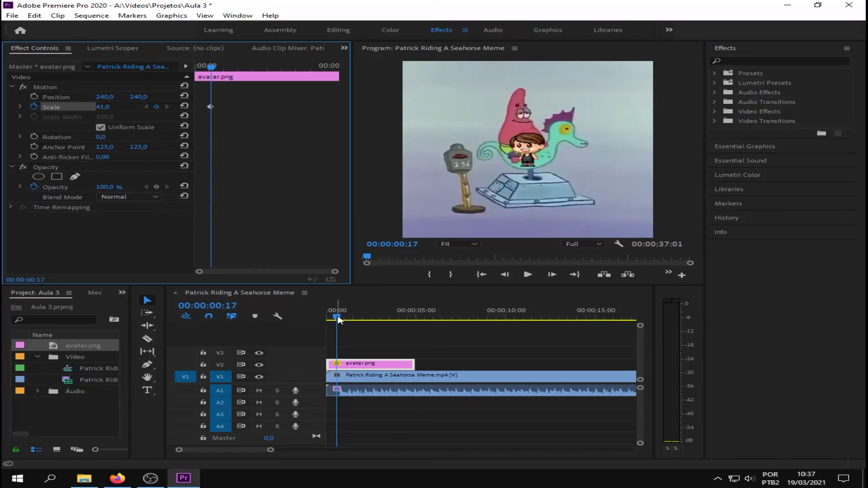
{"action": "left_click", "coordinate": [113, 106]}
{"action": "type", "text": "100"}
{"action": "key", "text": "Return"}
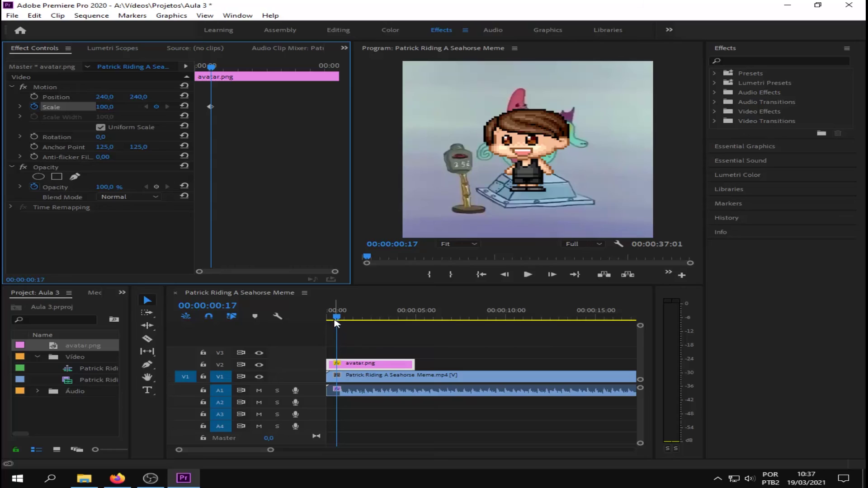
Set the Scale of avatar.png to 0 at 00:00:00:00 so the image grows from nothing.
{"action": "left_click_drag", "start_coordinate": [336, 322], "coordinate": [327, 322]}
{"action": "left_click", "coordinate": [113, 106]}
{"action": "type", "text": "0"}
{"action": "key", "text": "Return"}
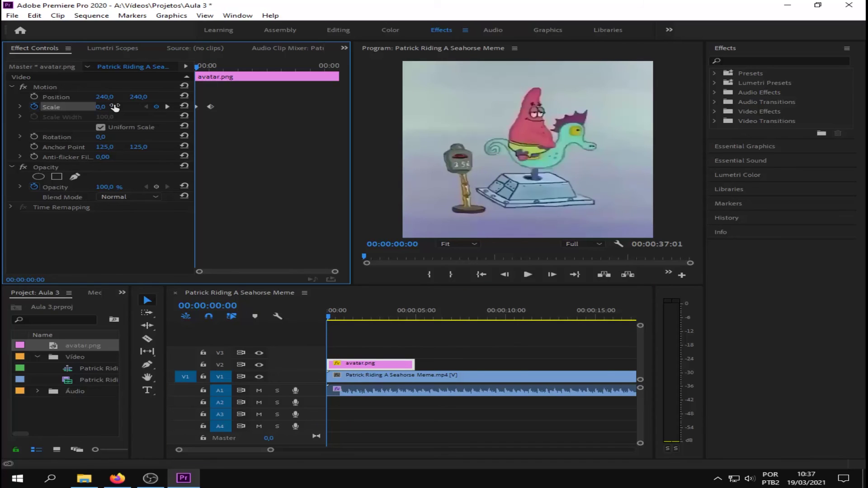
Play back avatar.png's growing animation and remove all of its Scale keyframes.
{"action": "left_click", "coordinate": [527, 276]}
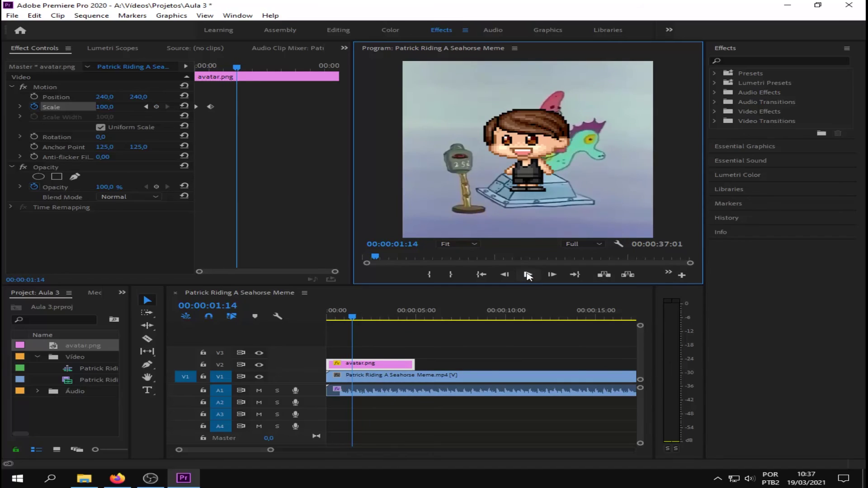
{"action": "left_click", "coordinate": [529, 275]}
{"action": "left_click", "coordinate": [35, 109]}
{"action": "left_click", "coordinate": [471, 252]}
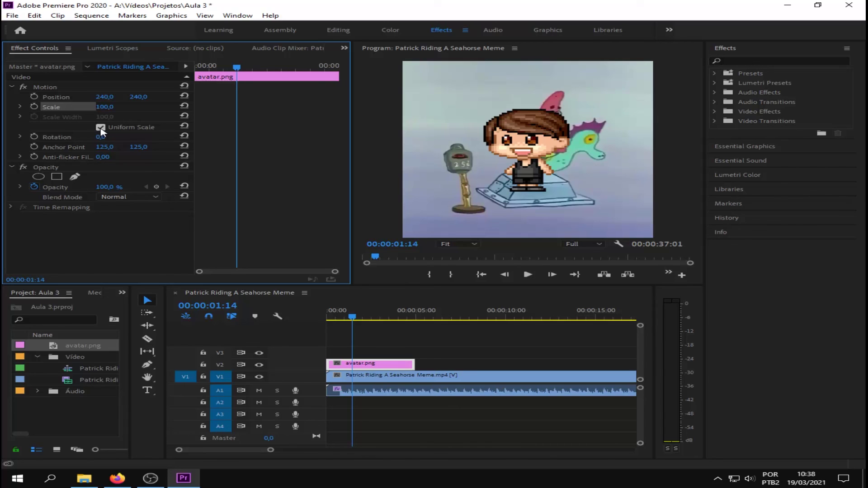
Turn off Uniform Scale for avatar.png and adjust its Scale Width to 90.
{"action": "left_click", "coordinate": [100, 128]}
{"action": "mouse_move", "coordinate": [104, 117]}
{"action": "left_mouse_down"}
{"action": "mouse_move", "coordinate": [850, 117]}
{"action": "mouse_move", "coordinate": [107, 117]}
{"action": "left_mouse_up"}
{"action": "left_click_drag", "start_coordinate": [104, 117], "coordinate": [29, 120]}
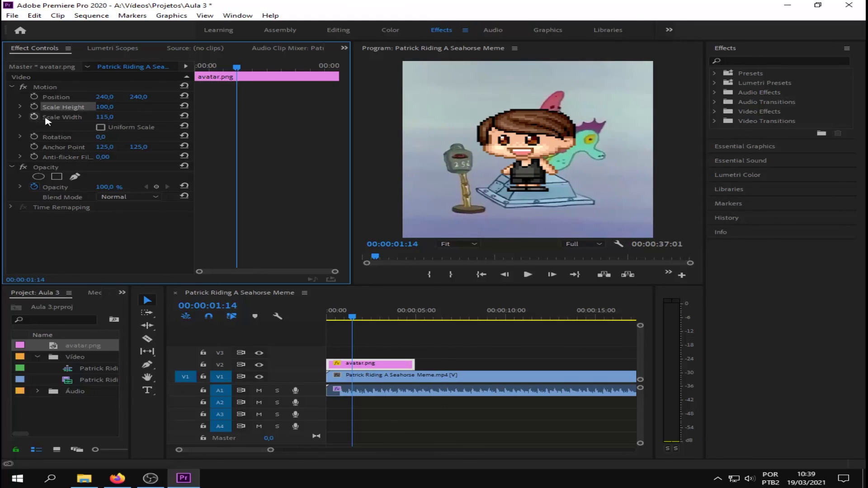
{"action": "mouse_move", "coordinate": [110, 119]}
{"action": "left_mouse_down"}
{"action": "mouse_move", "coordinate": [103, 118]}
{"action": "mouse_move", "coordinate": [114, 118]}
{"action": "left_mouse_up"}
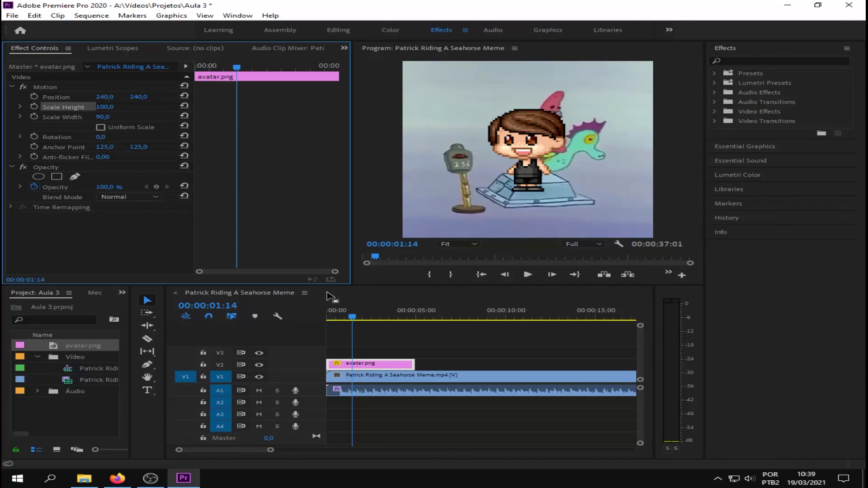
Animate avatar.png's Scale Width with a keyframe of 90 at 00:00:01:14 and one of 700 at 00:00:01:29.
{"action": "left_click", "coordinate": [38, 118]}
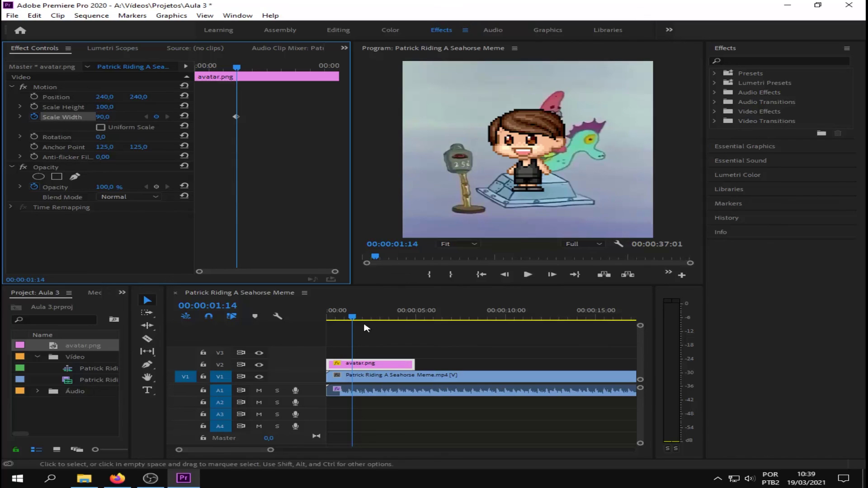
{"action": "left_click_drag", "start_coordinate": [351, 319], "coordinate": [361, 319]}
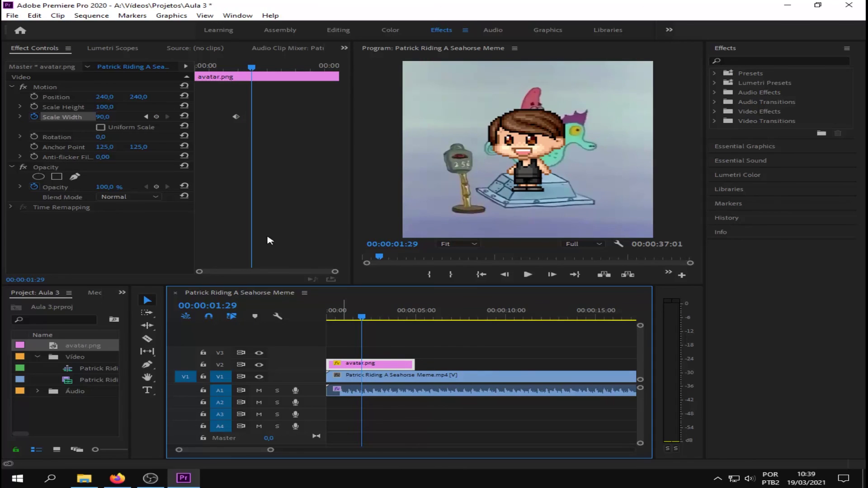
{"action": "left_click", "coordinate": [103, 117]}
{"action": "type", "text": "787"}
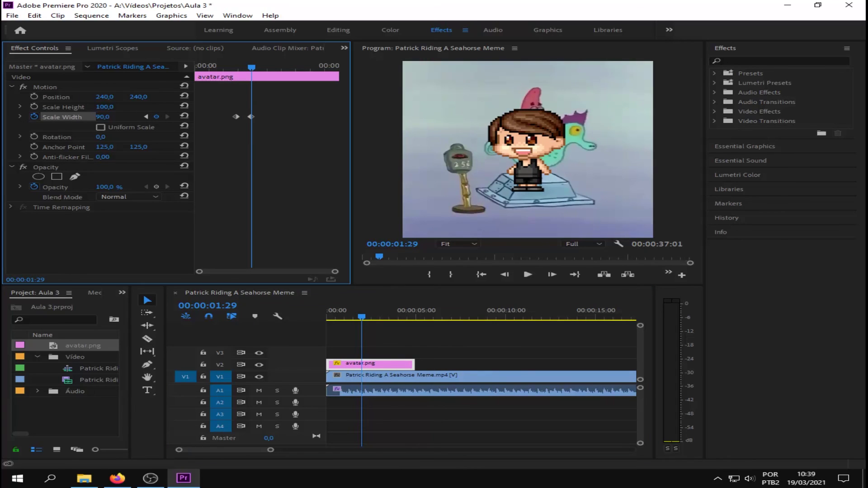
{"action": "key", "text": "Return"}
{"action": "mouse_move", "coordinate": [105, 117]}
{"action": "left_mouse_down"}
{"action": "mouse_move", "coordinate": [132, 117]}
{"action": "mouse_move", "coordinate": [105, 118]}
{"action": "left_mouse_up"}
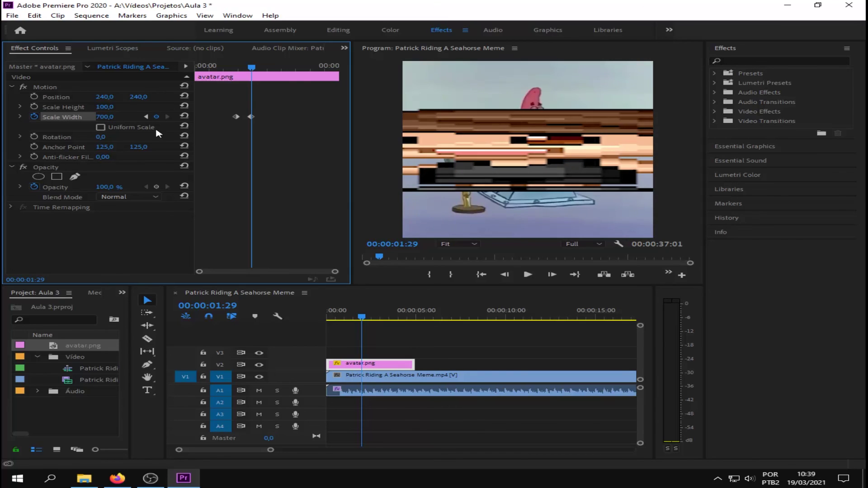
Play back the width-stretching animation from 00:00:00:21 and remove all of avatar.png's Scale Width keyframes.
{"action": "left_click", "coordinate": [338, 315]}
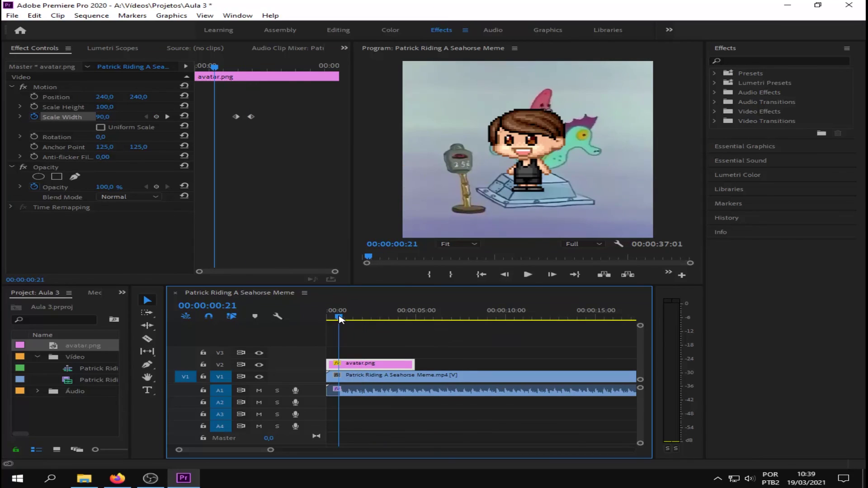
{"action": "left_click", "coordinate": [528, 275]}
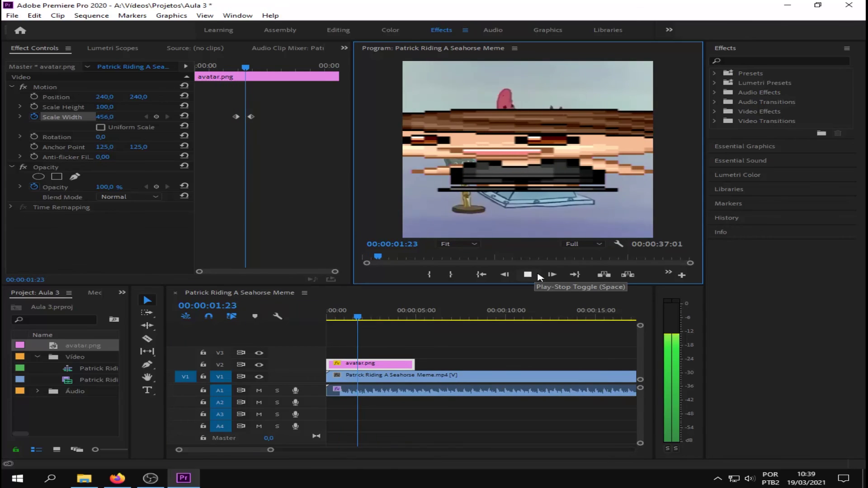
{"action": "left_click", "coordinate": [539, 275]}
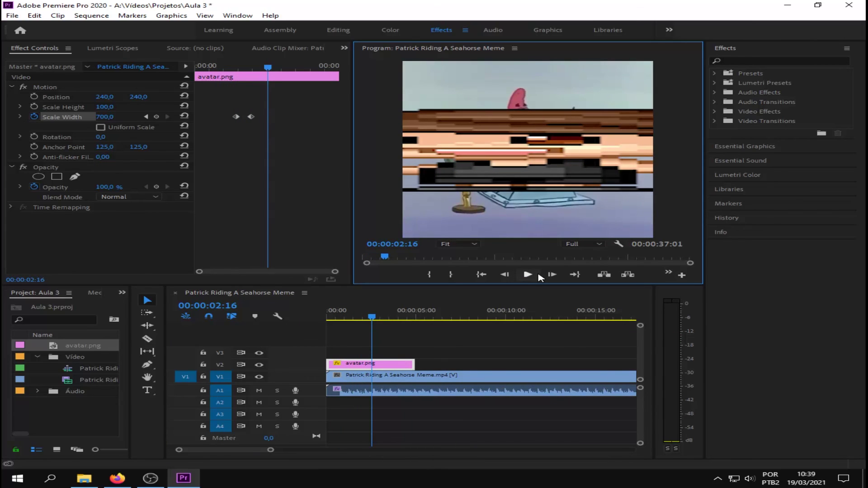
{"action": "left_click", "coordinate": [34, 117]}
{"action": "left_click", "coordinate": [480, 251]}
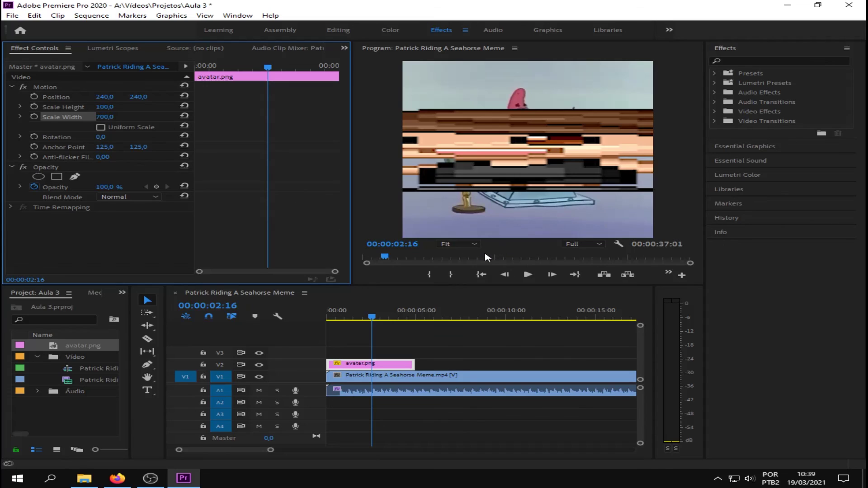
Restore avatar.png's Scale Width to 100 with Uniform Scale turned on, and reduce its Scale to 82.
{"action": "left_click", "coordinate": [114, 116]}
{"action": "type", "text": "100"}
{"action": "left_click", "coordinate": [92, 127]}
{"action": "left_click", "coordinate": [100, 127]}
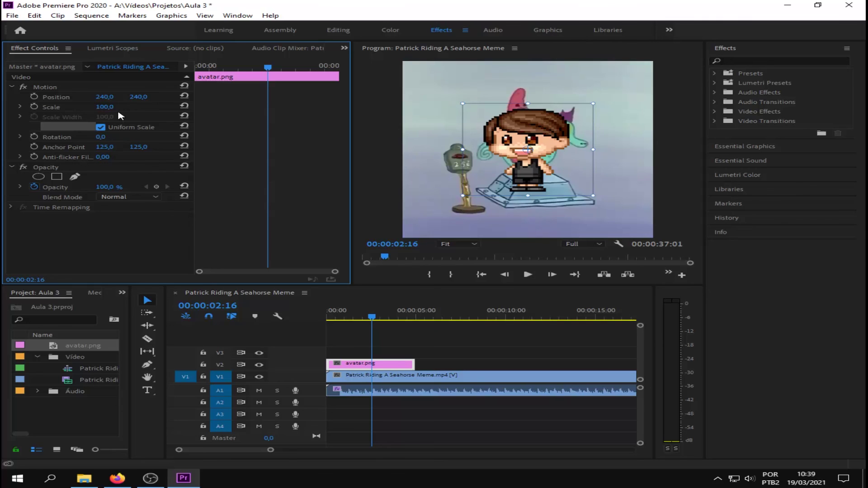
{"action": "mouse_move", "coordinate": [104, 107]}
{"action": "left_mouse_down"}
{"action": "mouse_move", "coordinate": [164, 107]}
{"action": "mouse_move", "coordinate": [86, 107]}
{"action": "mouse_move", "coordinate": [115, 107]}
{"action": "left_mouse_up"}
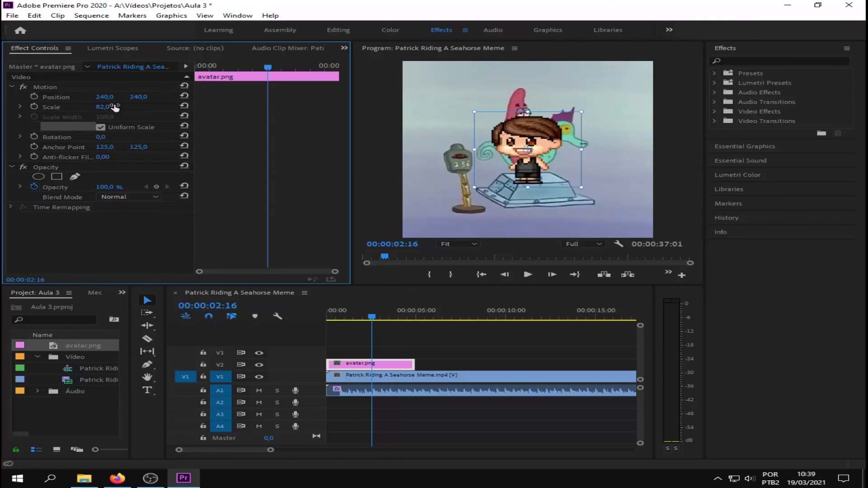
{"action": "left_click", "coordinate": [113, 240]}
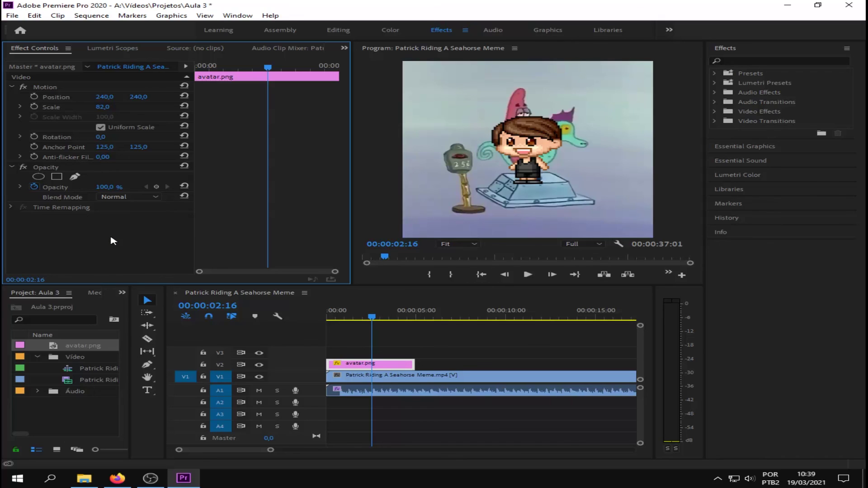